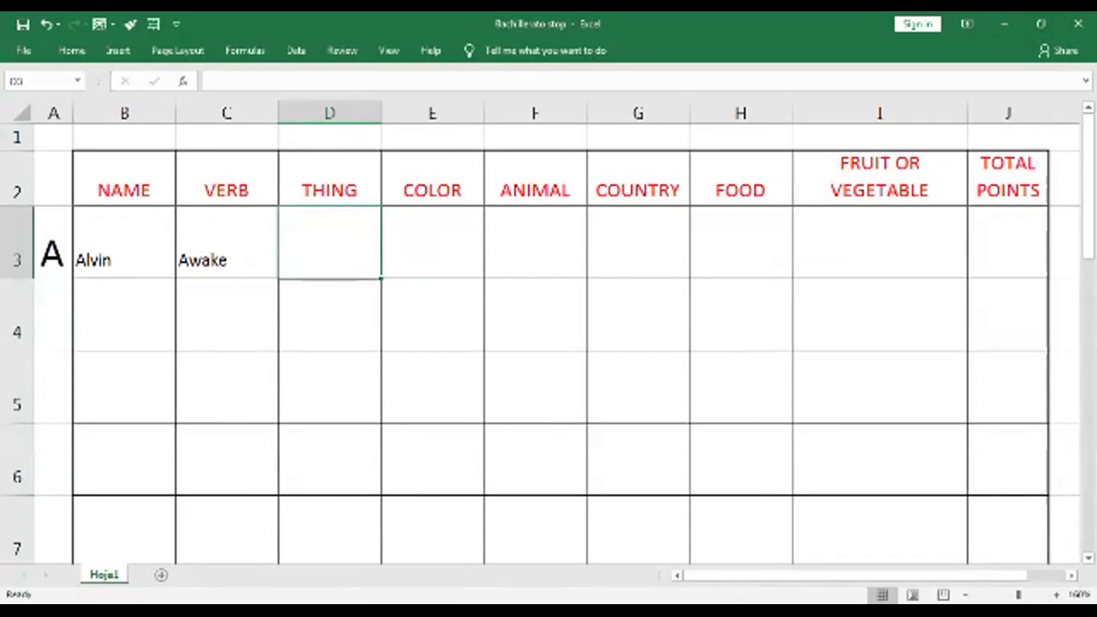
Fill row A's Thing, Color, Animal and Country cells with Air, Amber, Ant and Argentina
text(Air)
key(Tab)
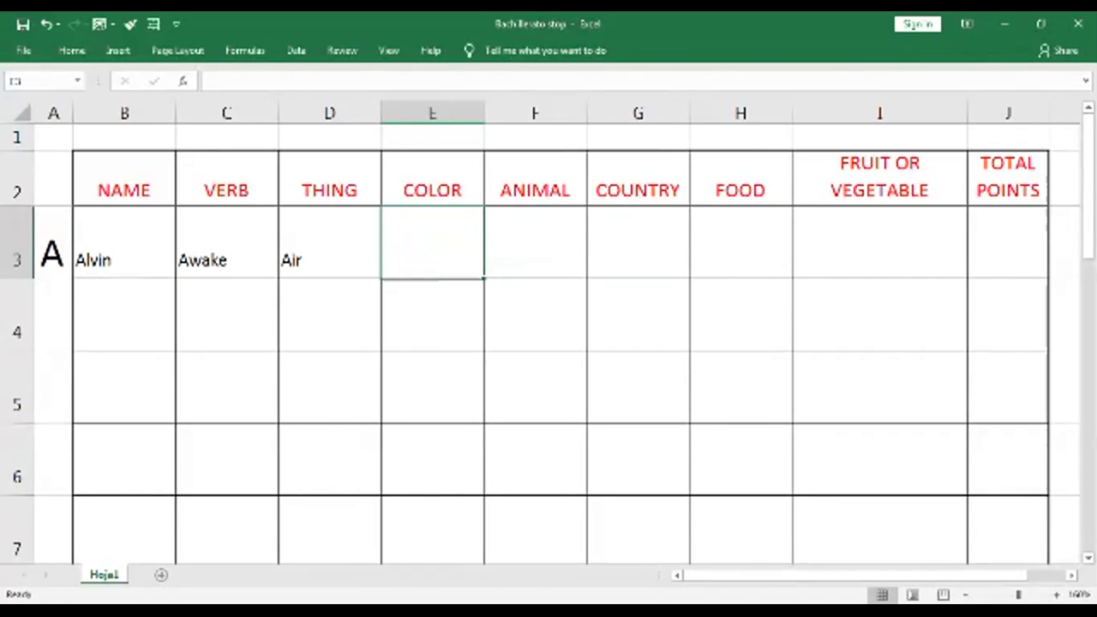
text(Amber)
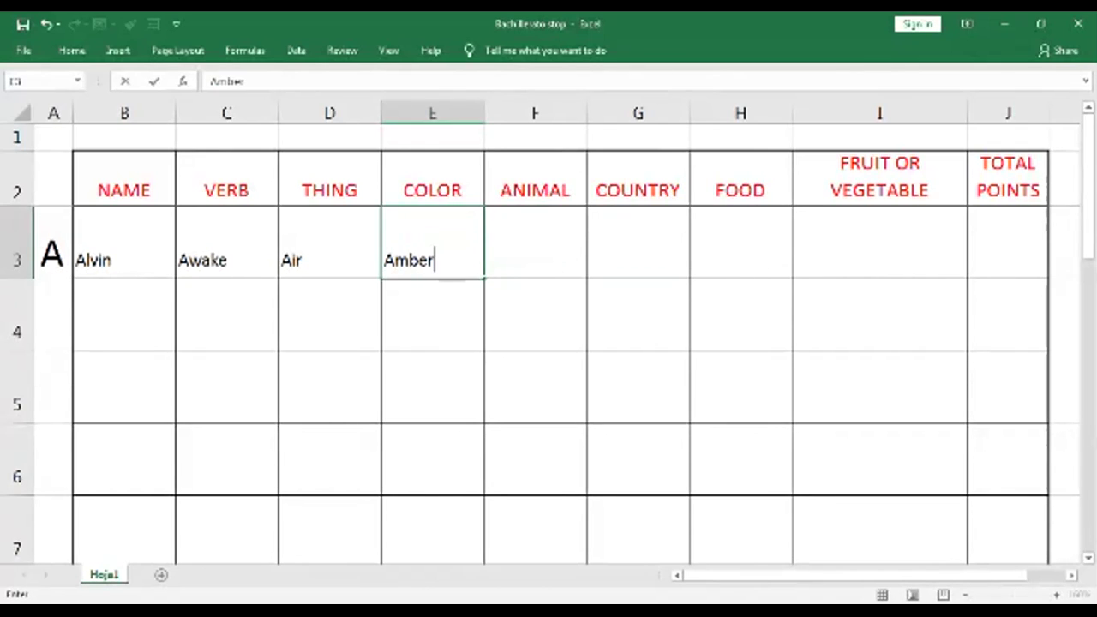
key(Tab)
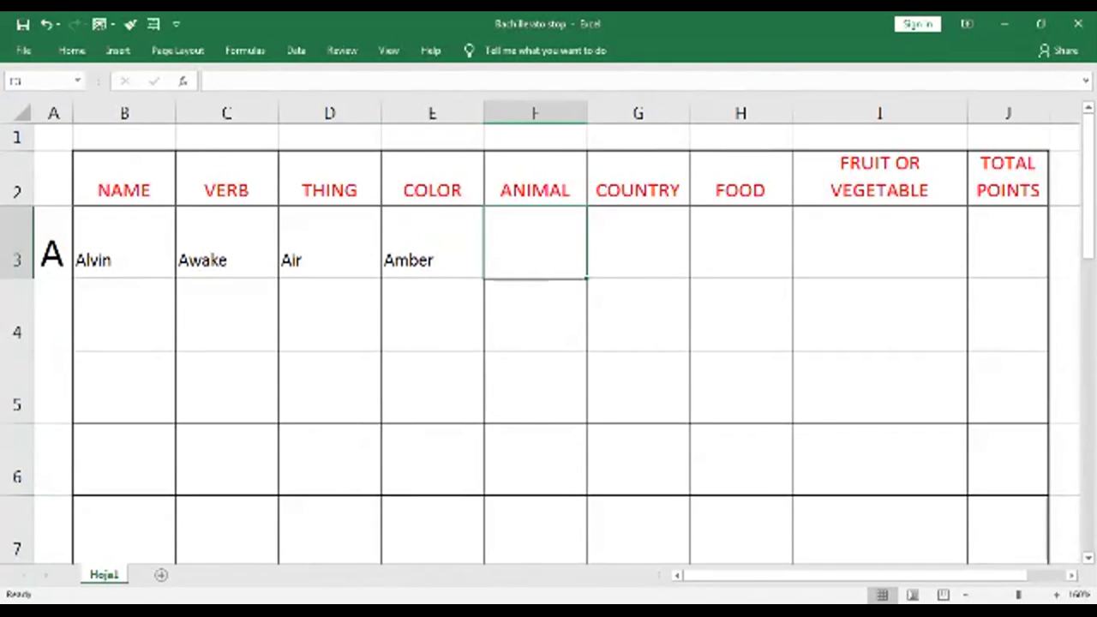
text(Ant)
key(Tab)
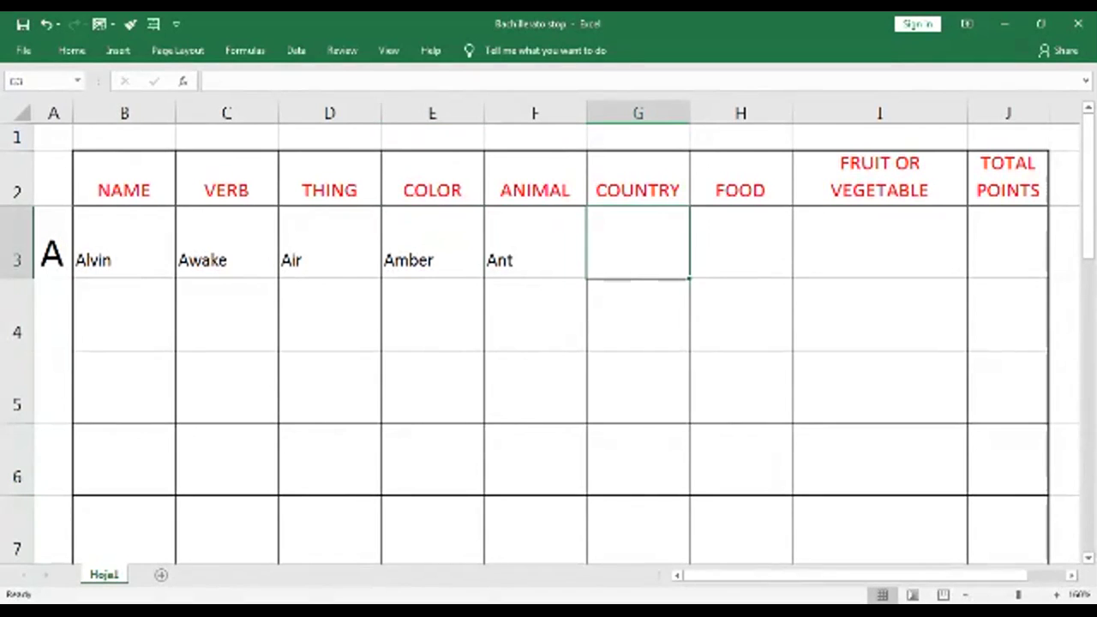
text(Argentina)
key(Tab)
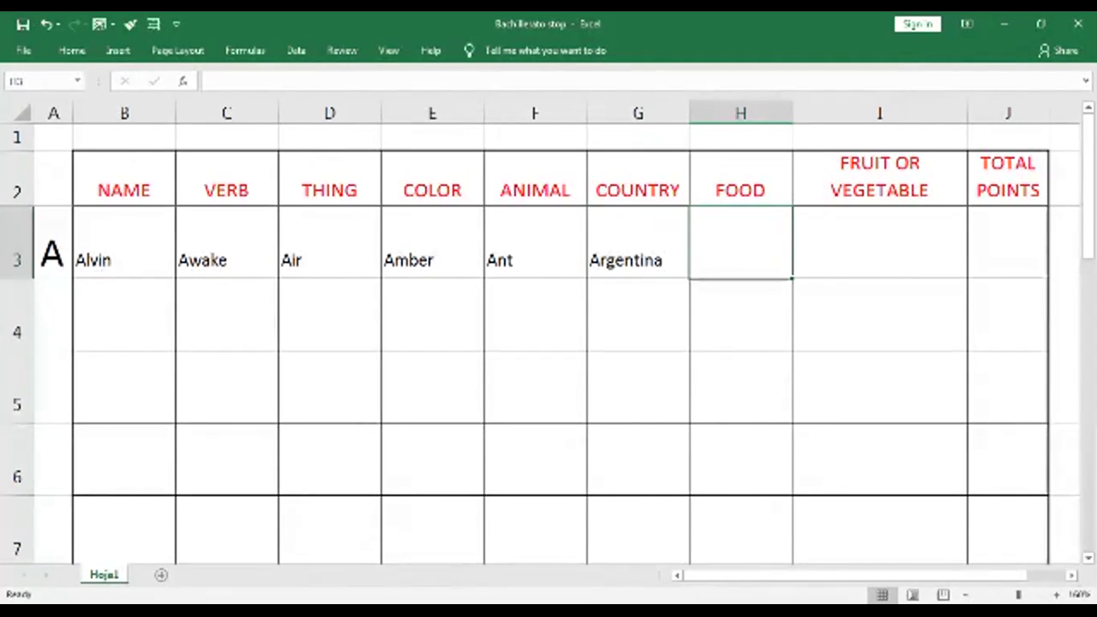
text(Almong)
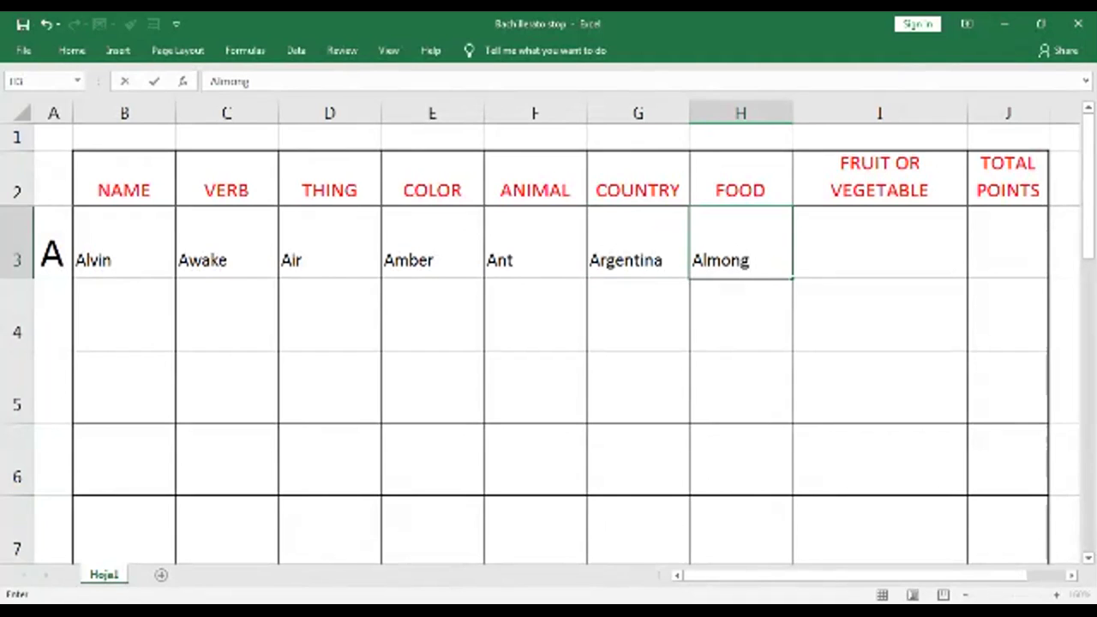
key(BackSpace)
text(d)
key(Escape)
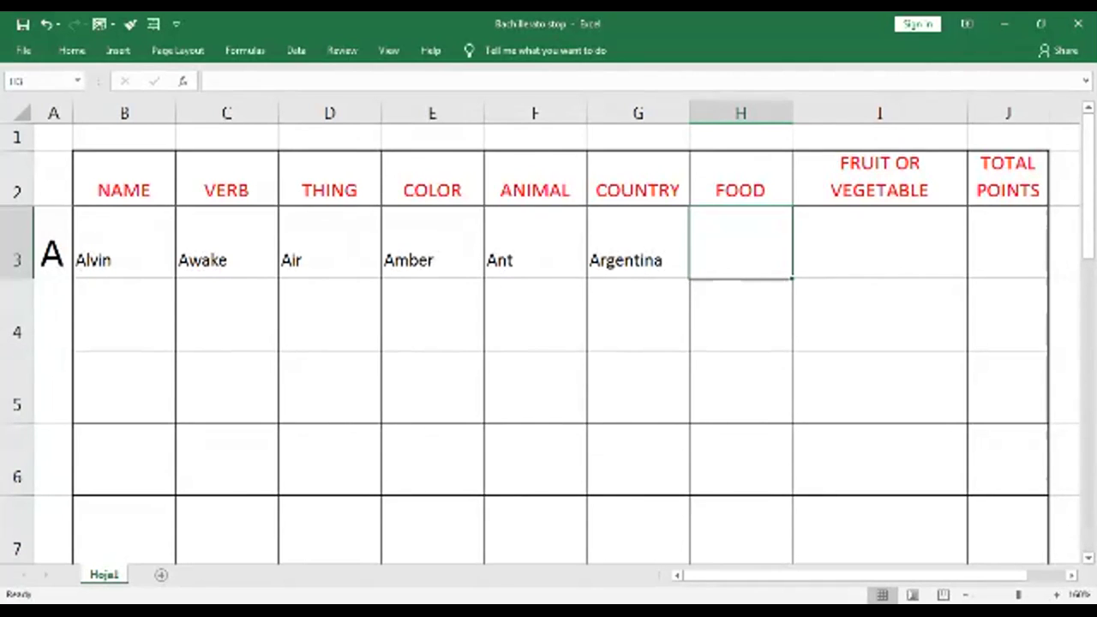
Complete row A with Arepa as the food and Avocado as the fruit or vegetable
text(Arepa)
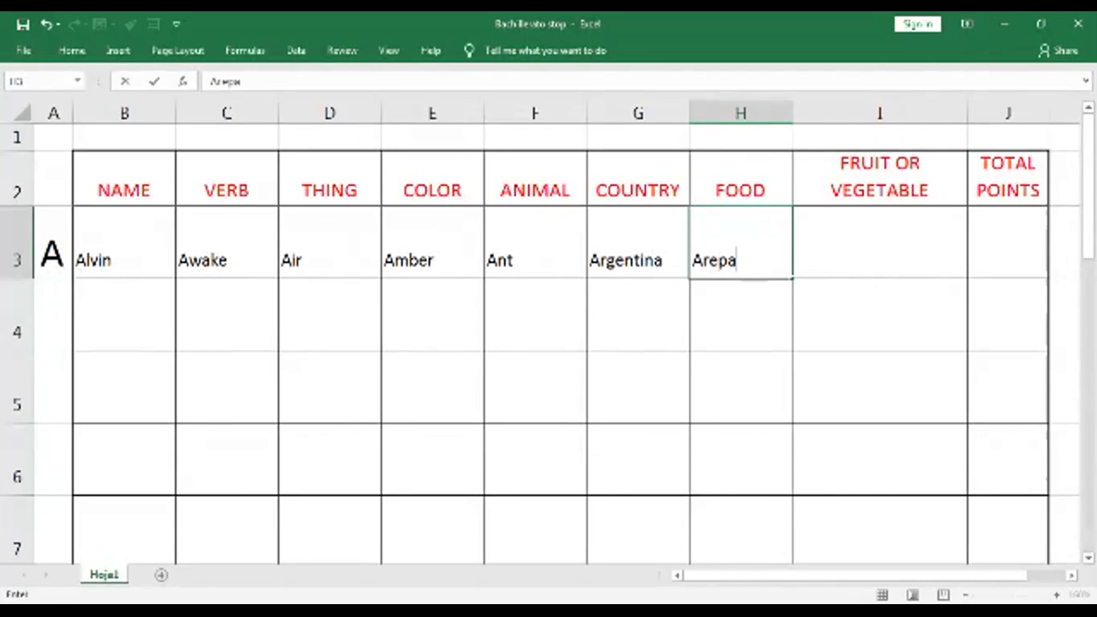
key(Tab)
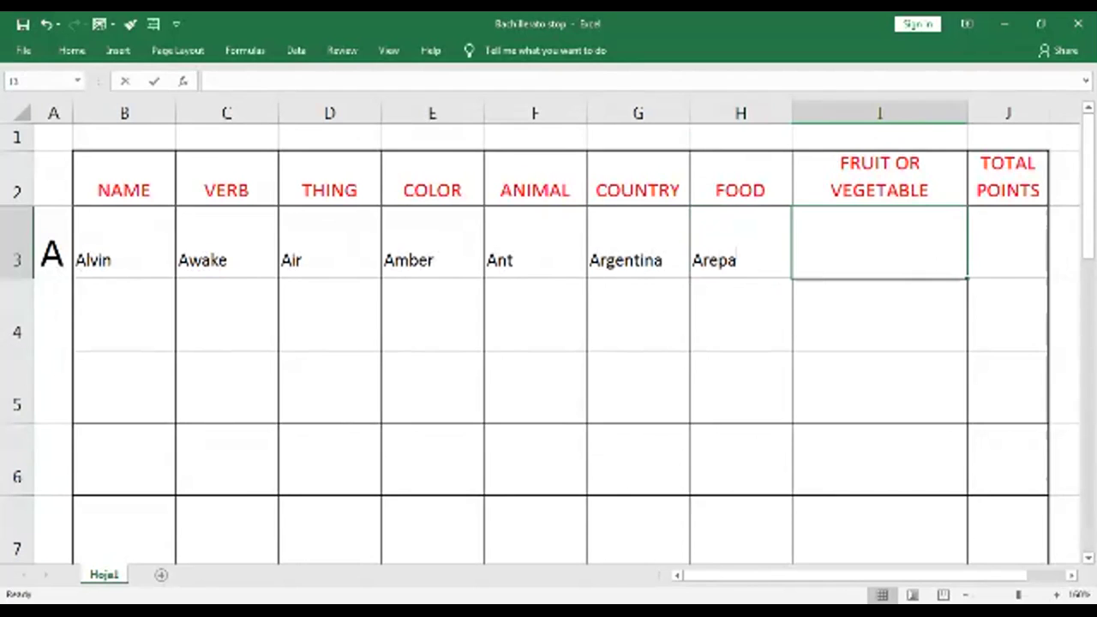
text(A)
key(BackSpace)
text(Avocado)
key(Tab)
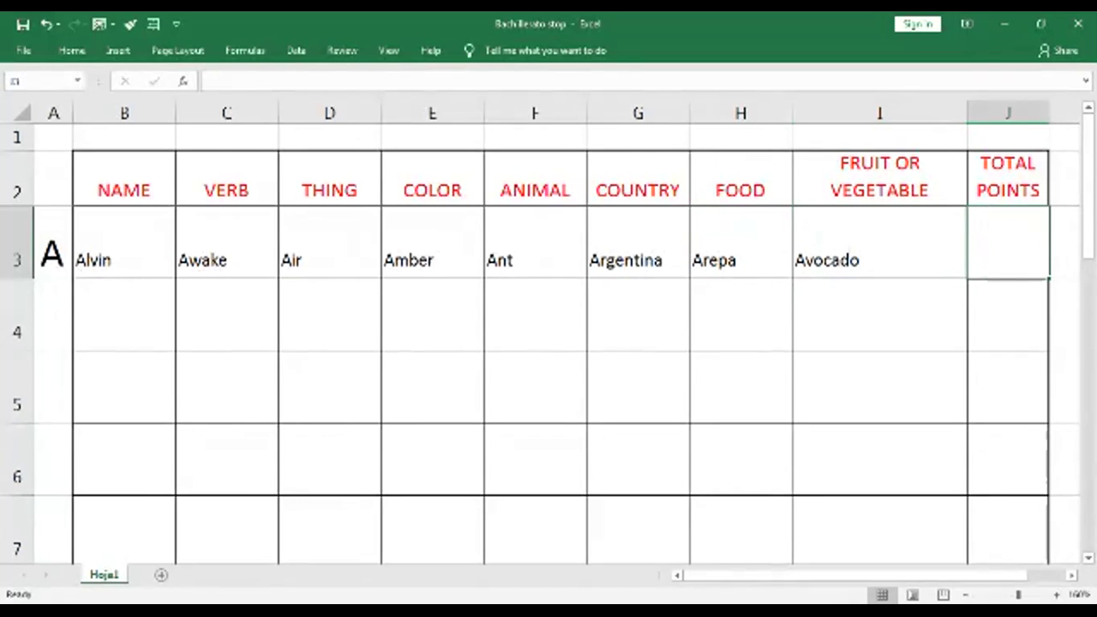
Label the row below the A row with the letter F in cell A4
key(Down)
key(Left)
key(Left)
key(Left)
key(Left)
key(Left)
key(Left)
key(Left)
key(Left)
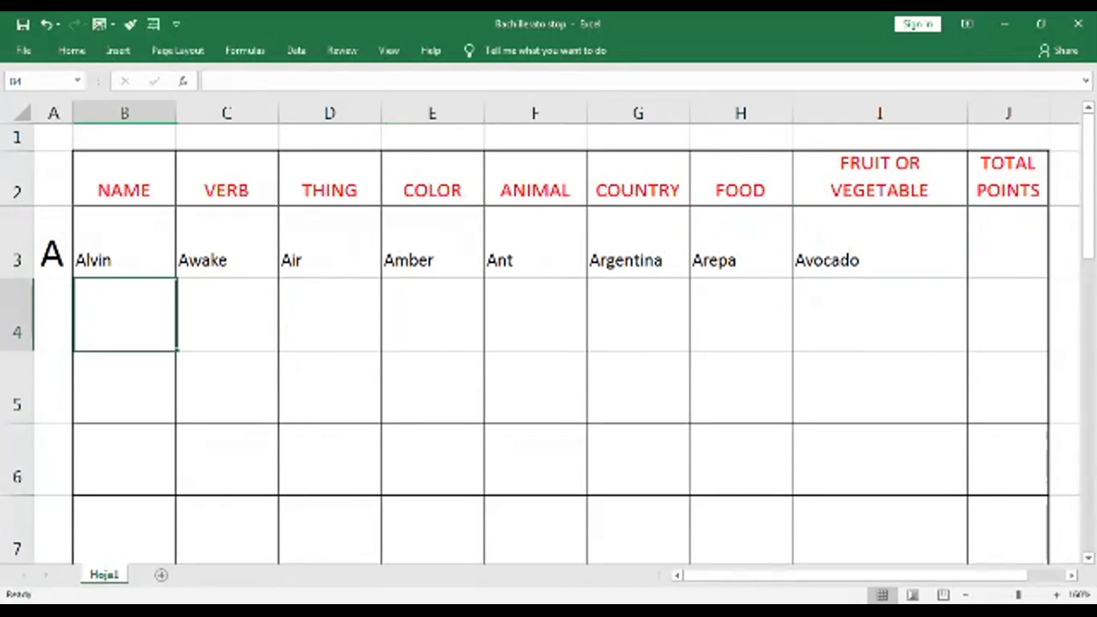
key(Left)
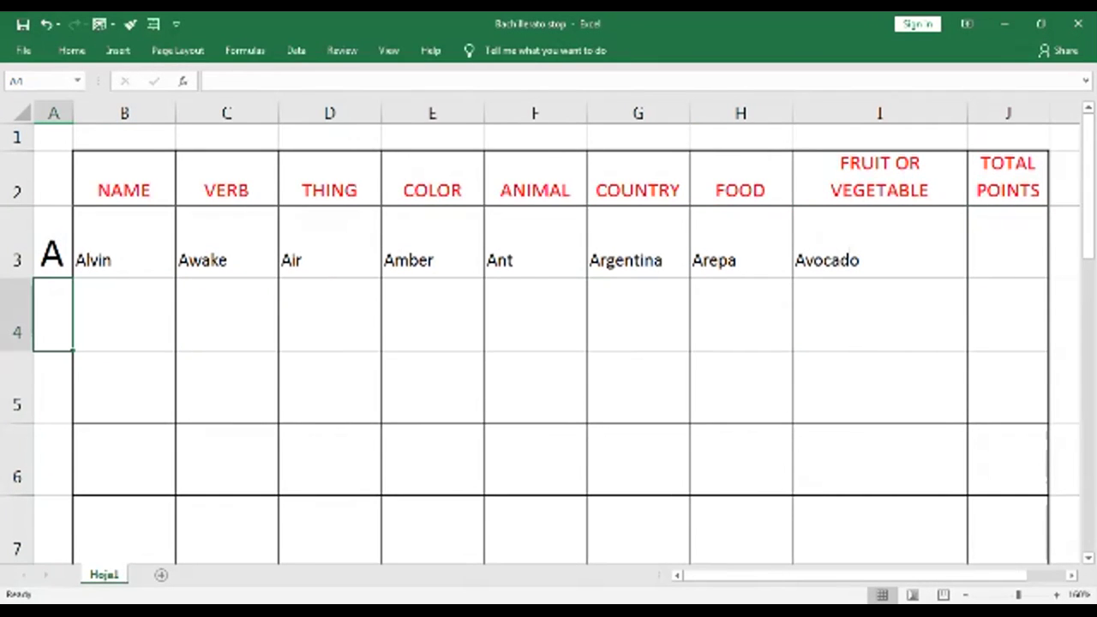
text(F)
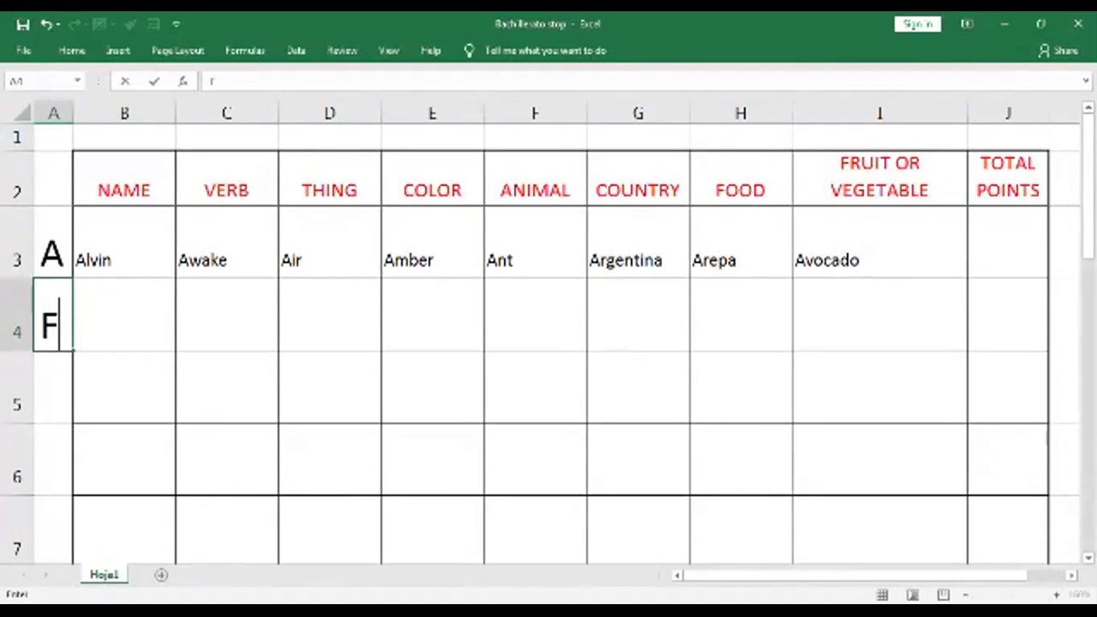
key(Tab)
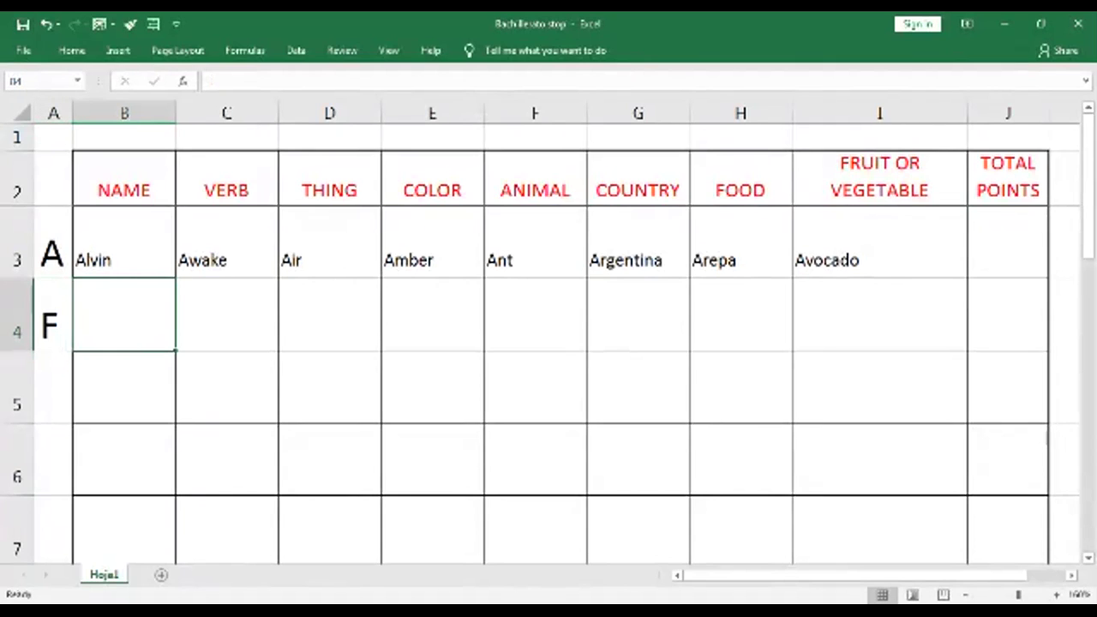
Enter a first name beginning with F in row F's Name cell and Find as its verb
text(Franklin)
key(Tab)
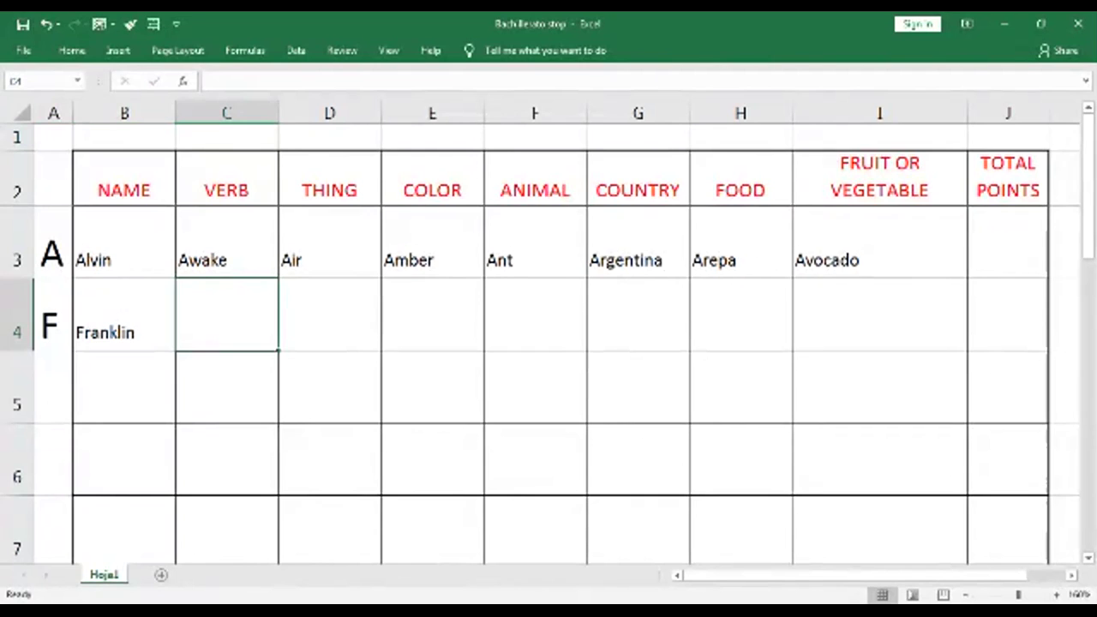
text(Find)
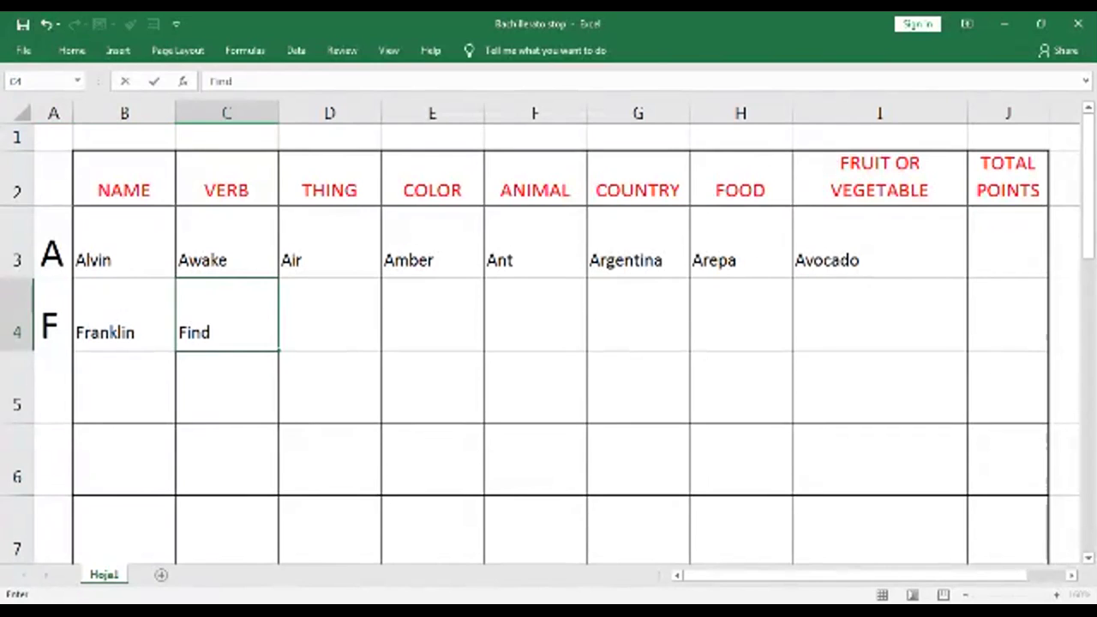
key(Tab)
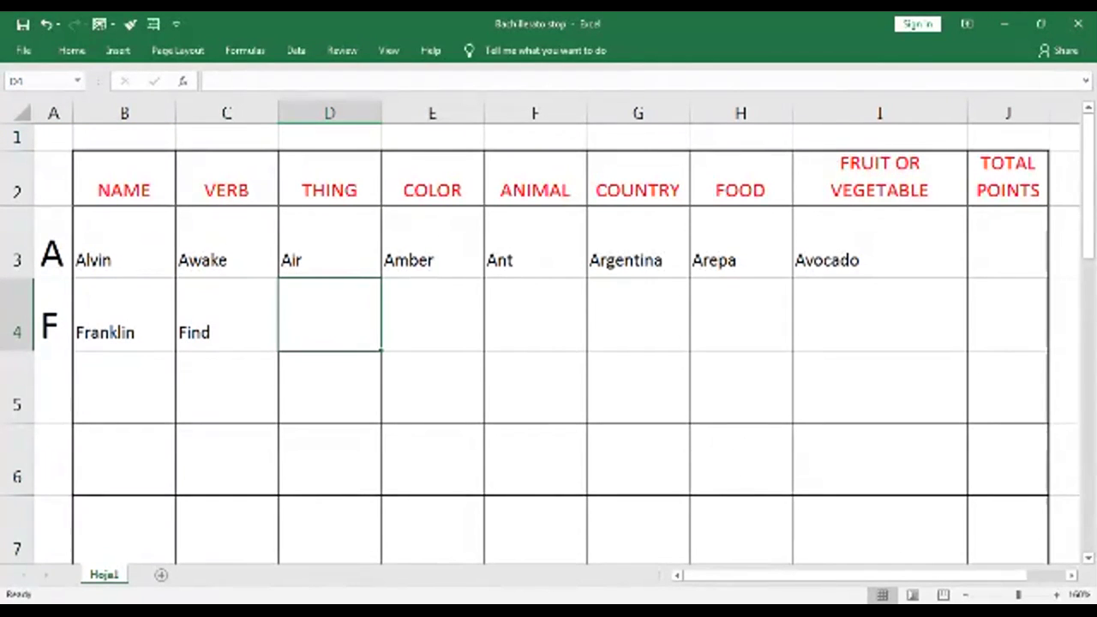
Enter Fork, with a capital F, as the thing in row F
scroll(548, 334, up, 2)
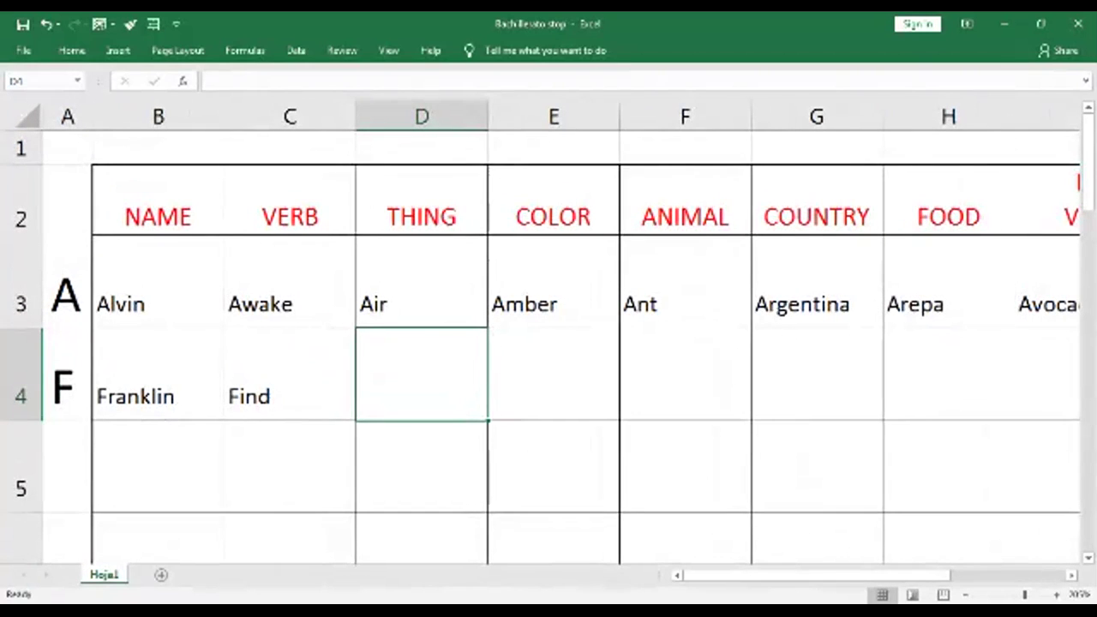
text(fork)
key(Tab)
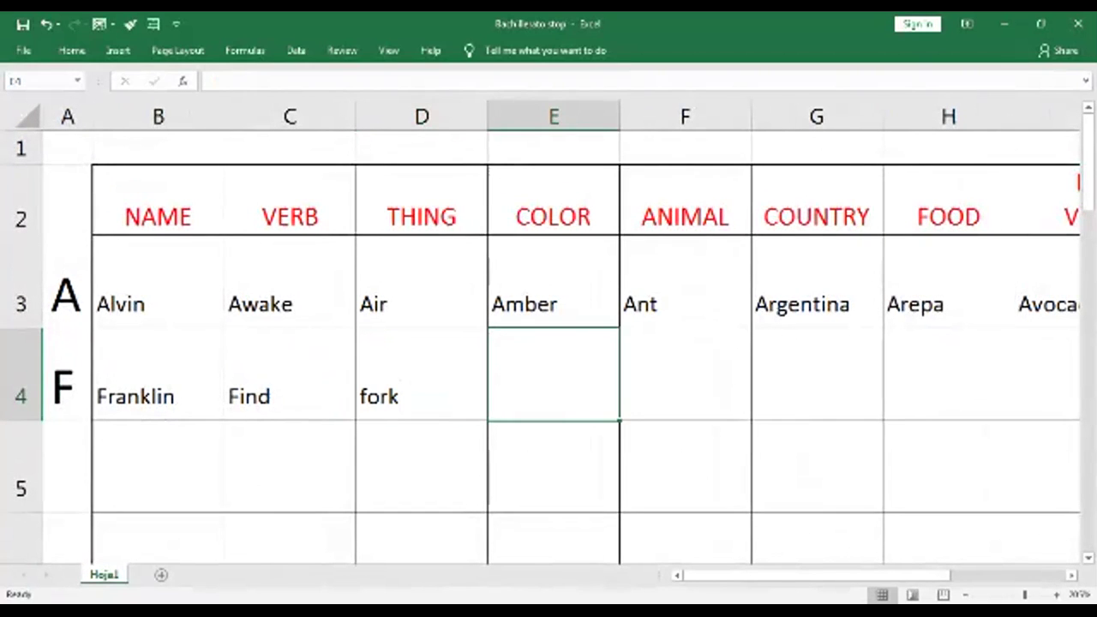
click(422, 374)
text(Fork)
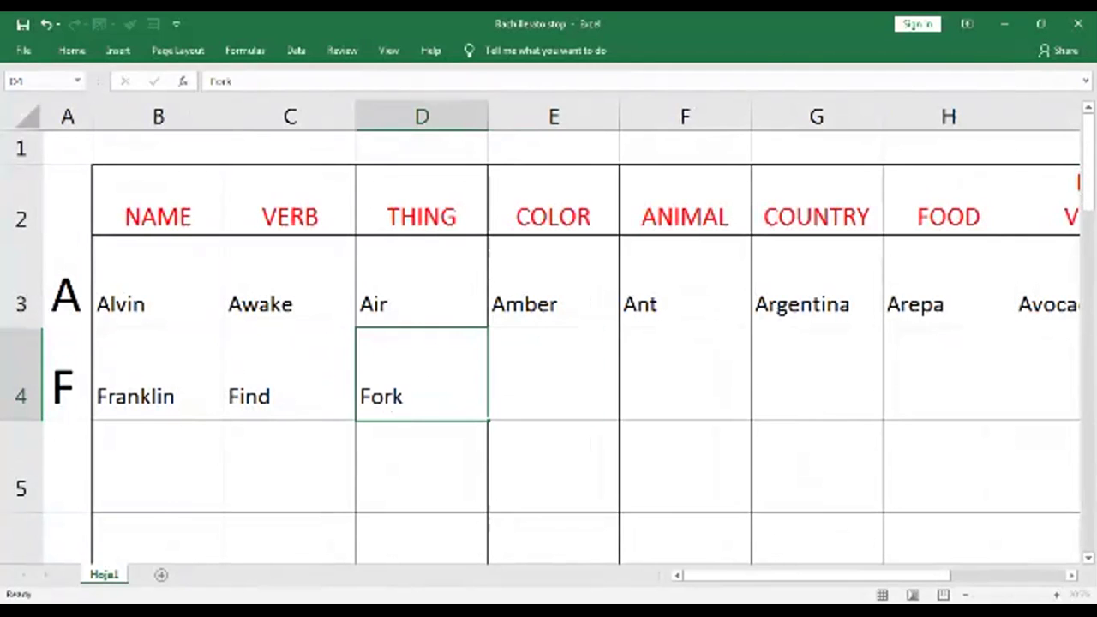
key(Tab)
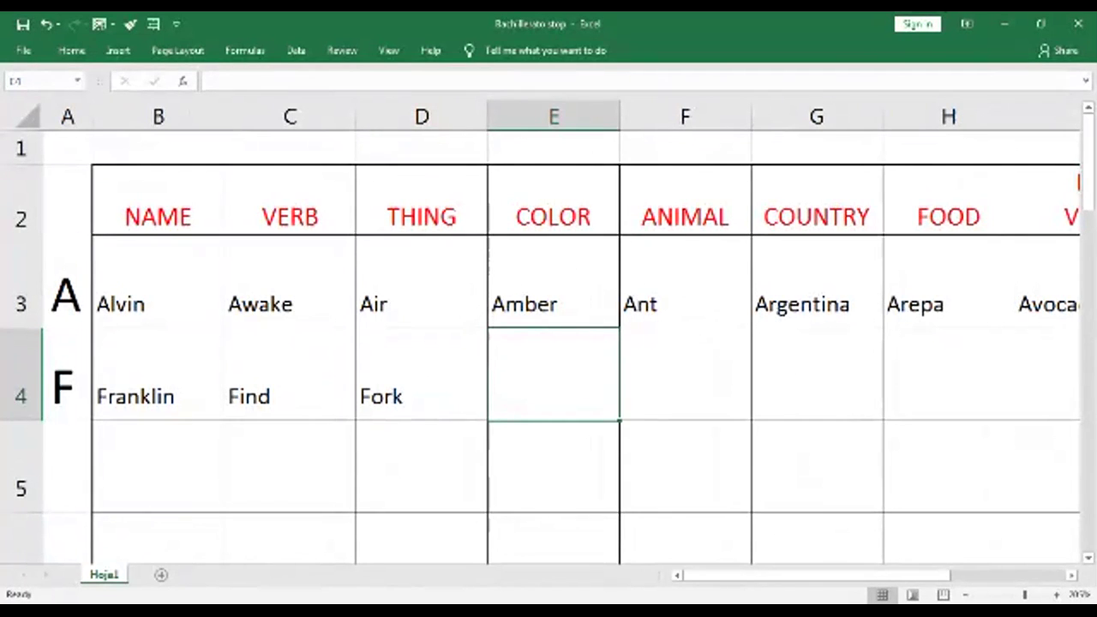
Enter Fuscia as the color in row F
text(F)
text(ia)
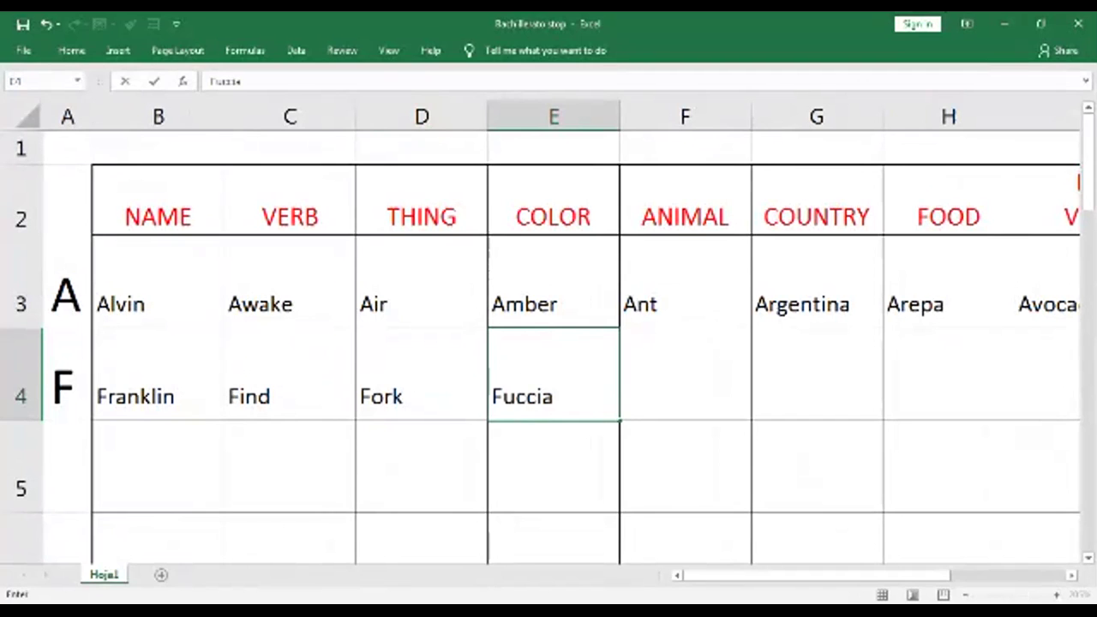
key(Tab)
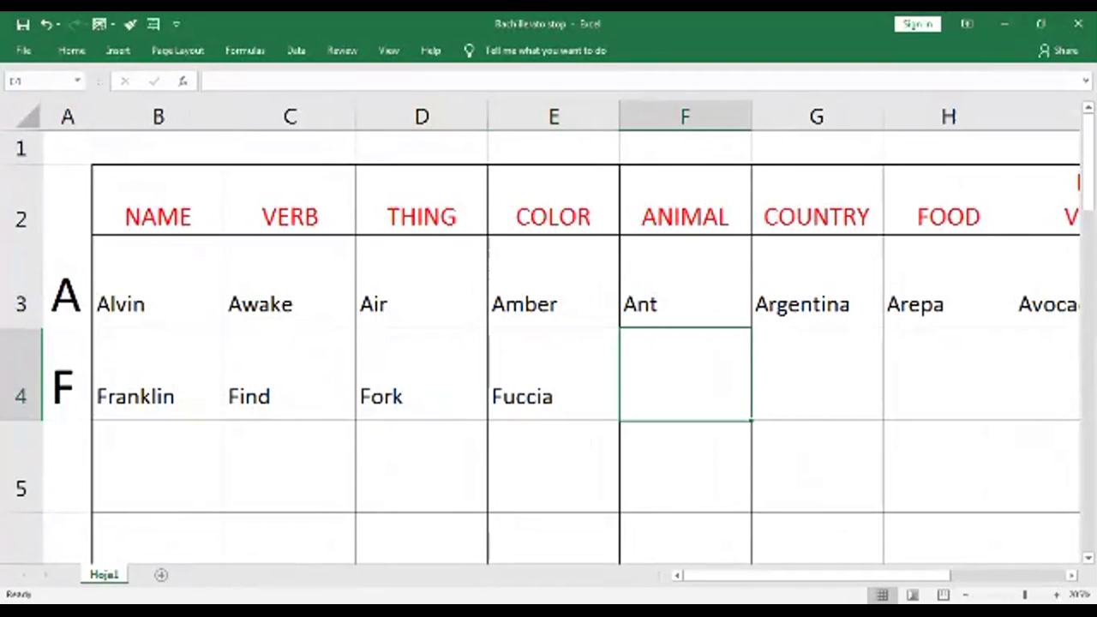
click(552, 374)
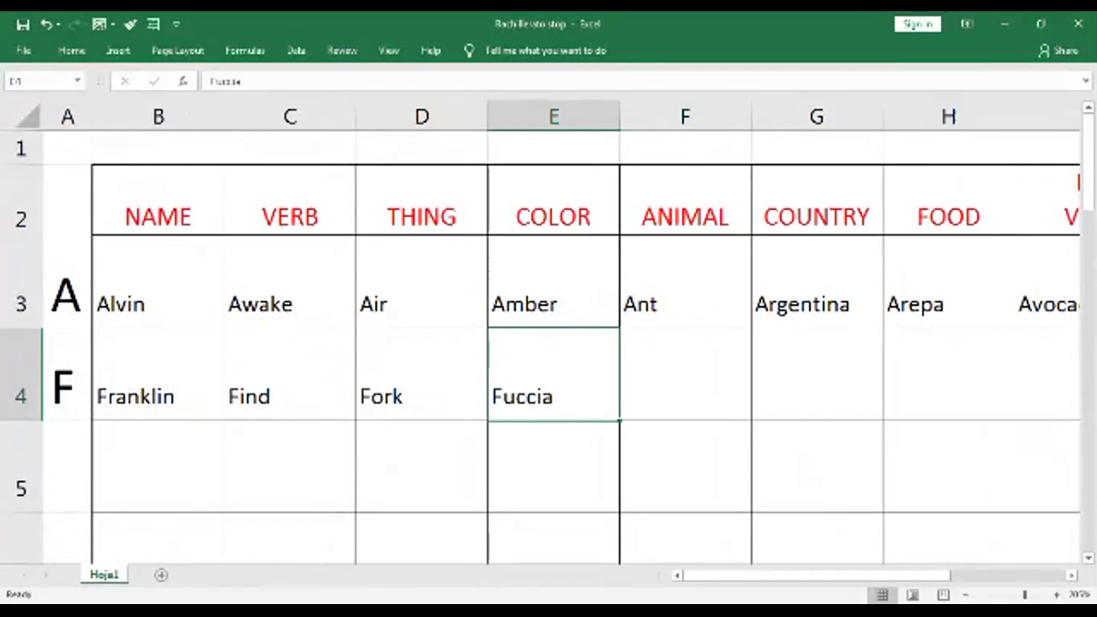
text(Fuscia)
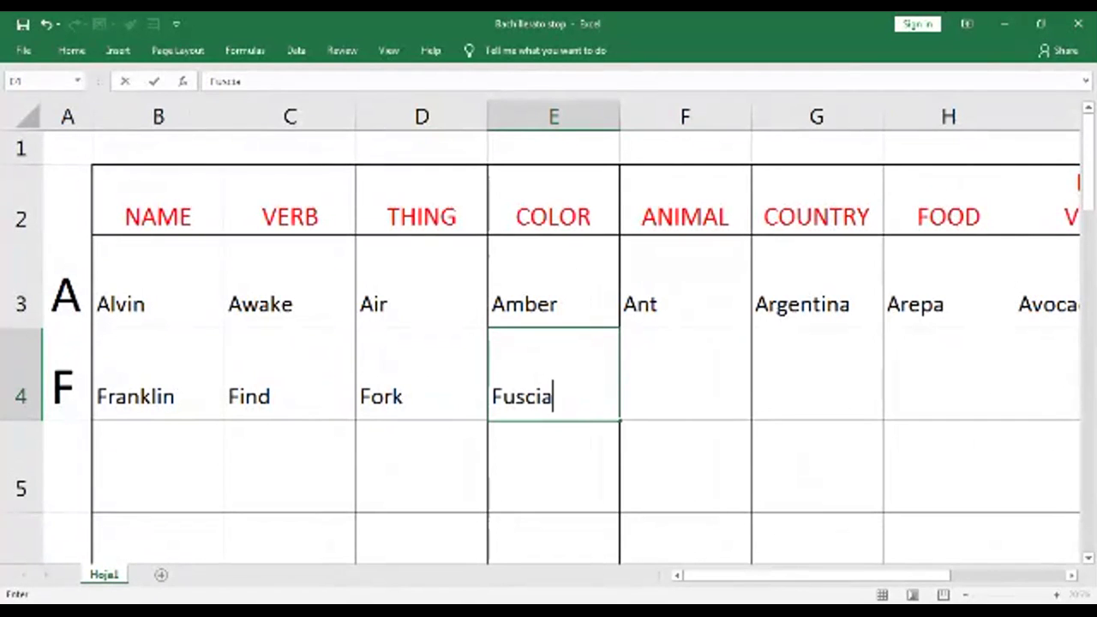
key(Tab)
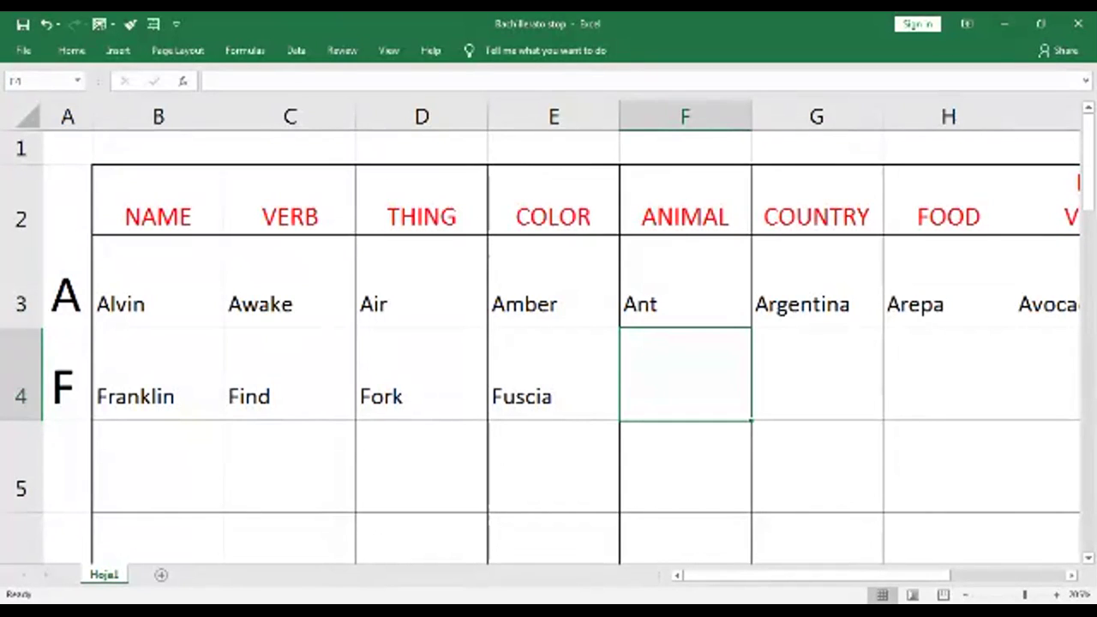
Fill row F's Animal, Country and Food cells with Falcon, Finland and Fries
text(Falcon)
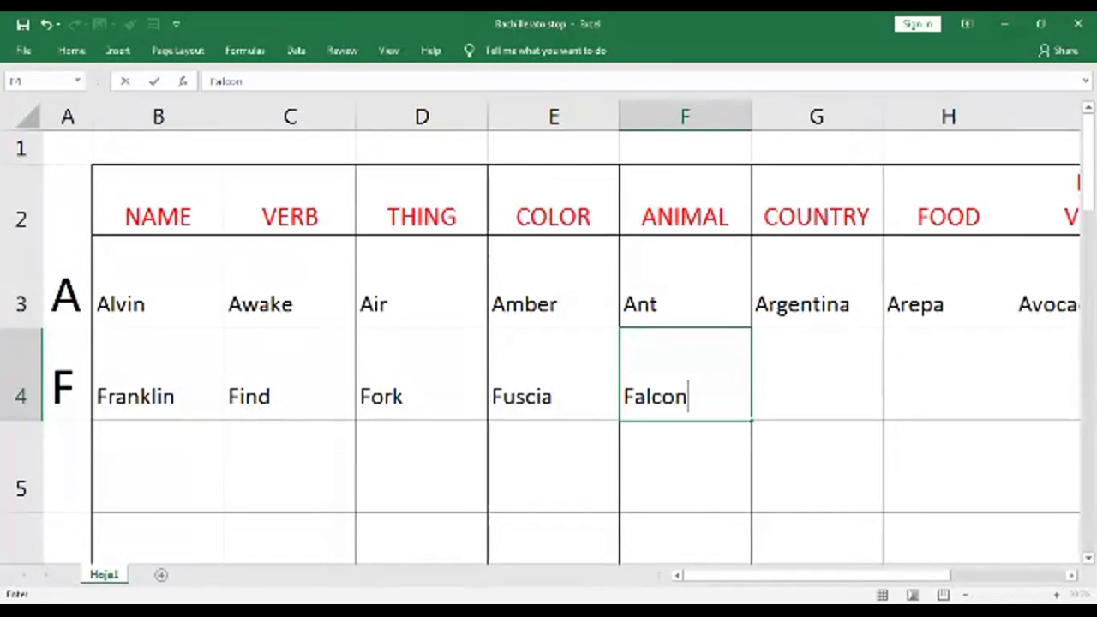
key(Tab)
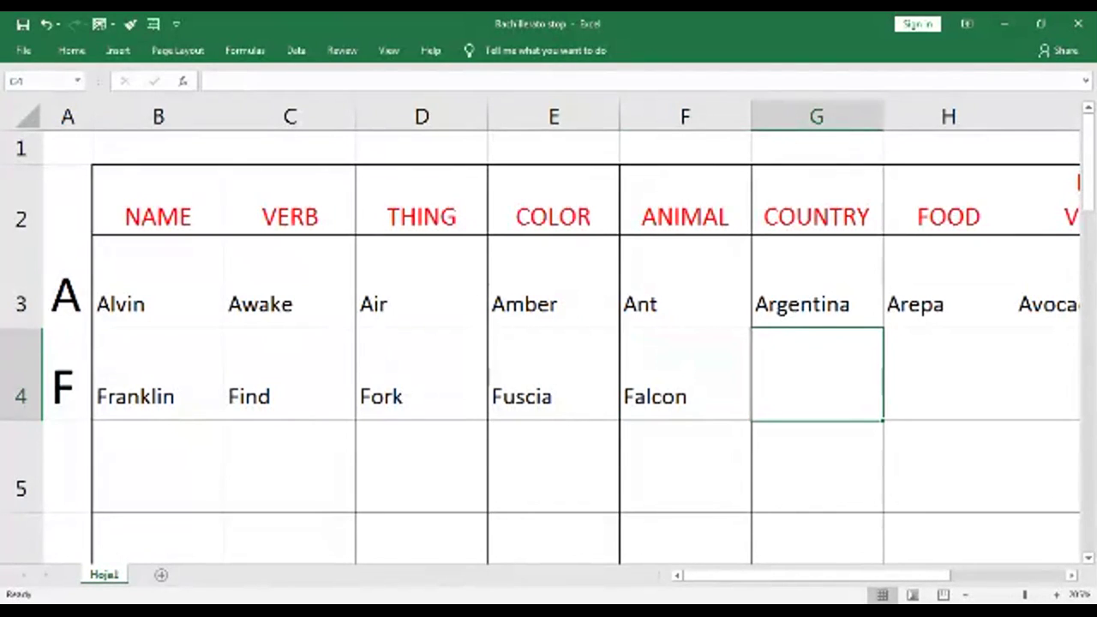
text(Finland)
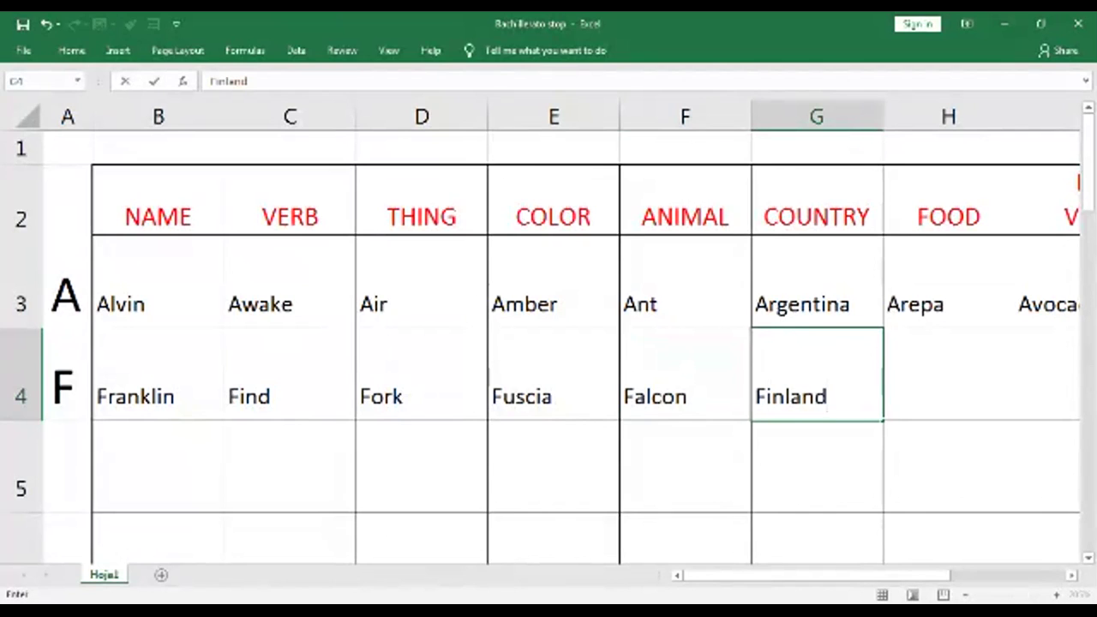
key(Tab)
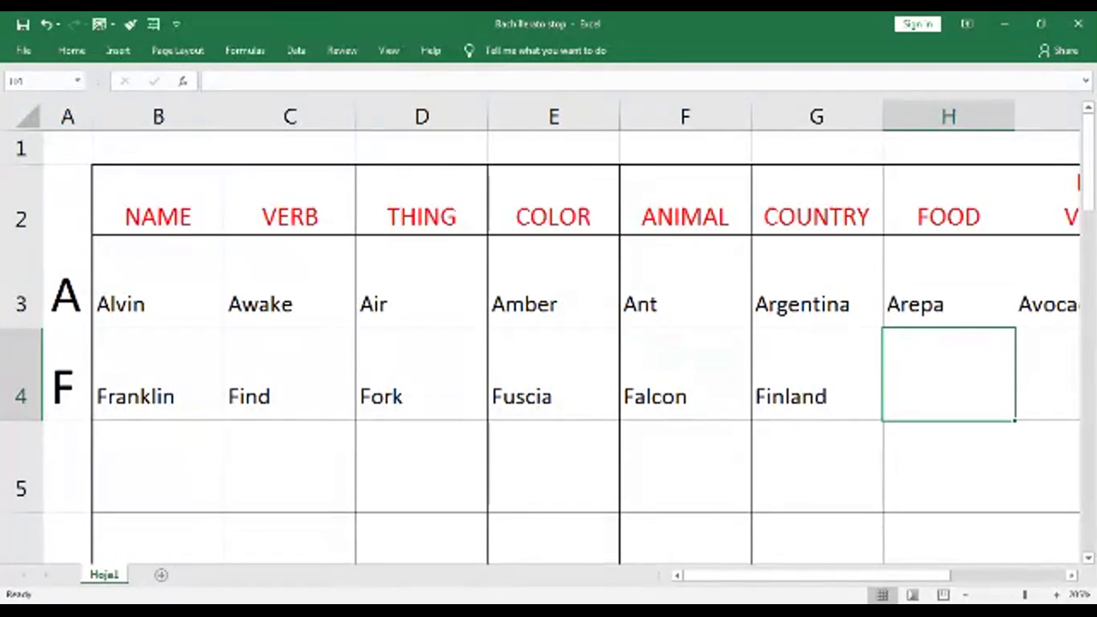
text(Fries)
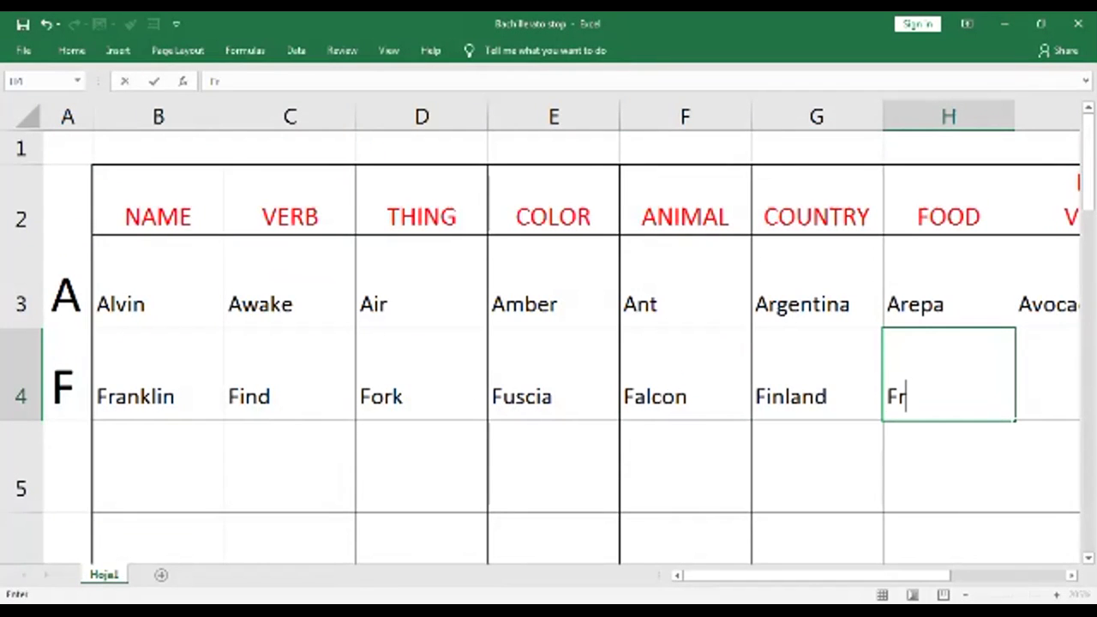
key(Tab)
key(Tab)
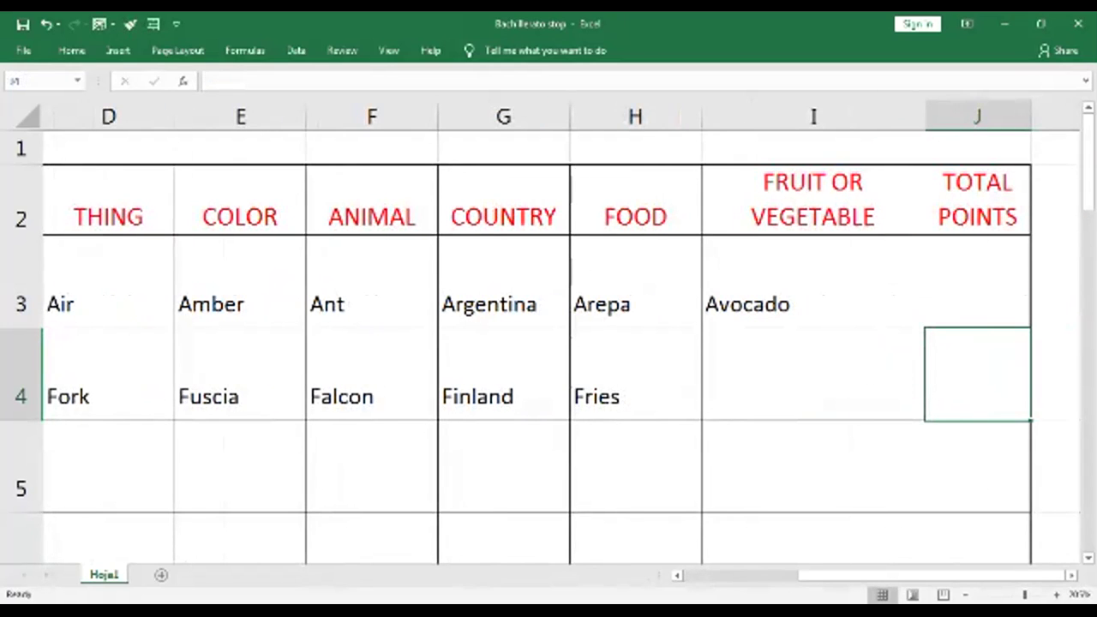
Enter Fig as the fruit or vegetable in row F
click(813, 374)
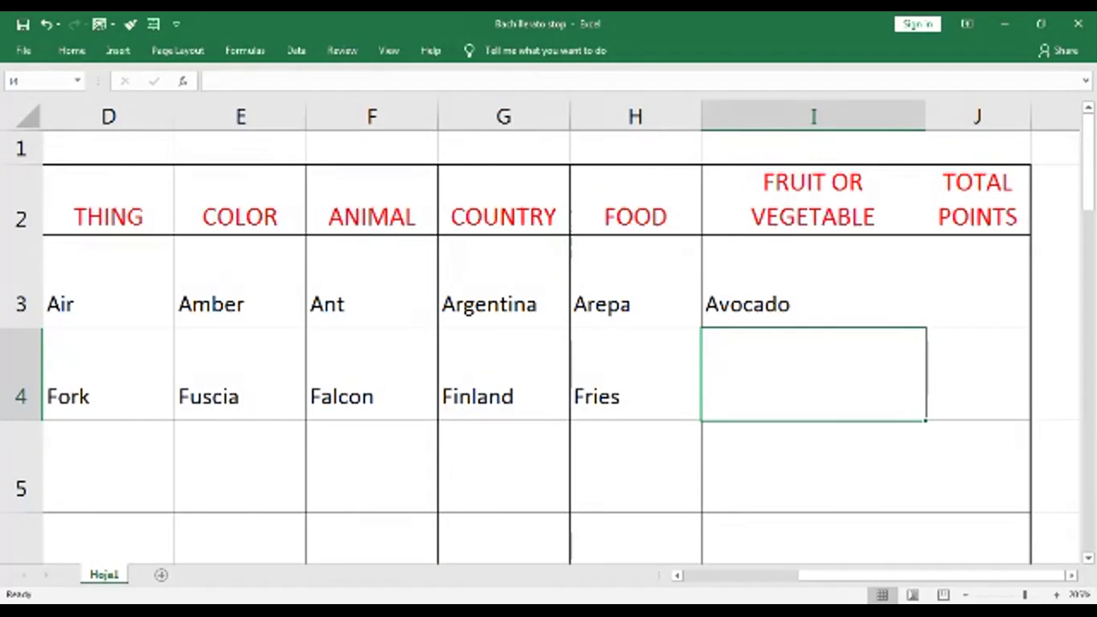
text(NA)
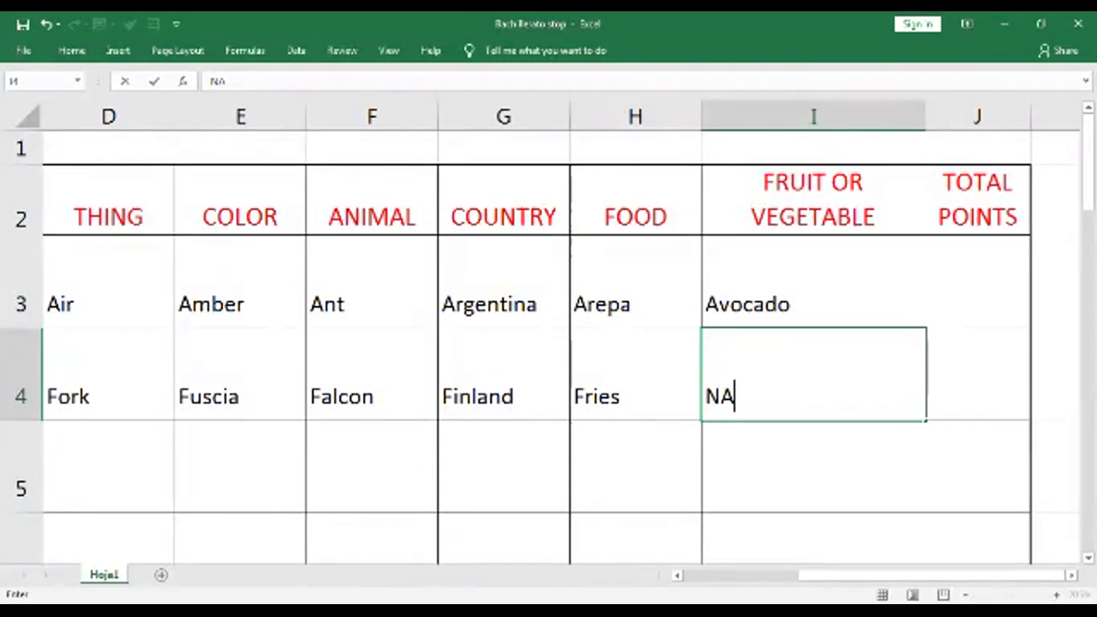
key(BackSpace)
key(BackSpace)
text(Fig)
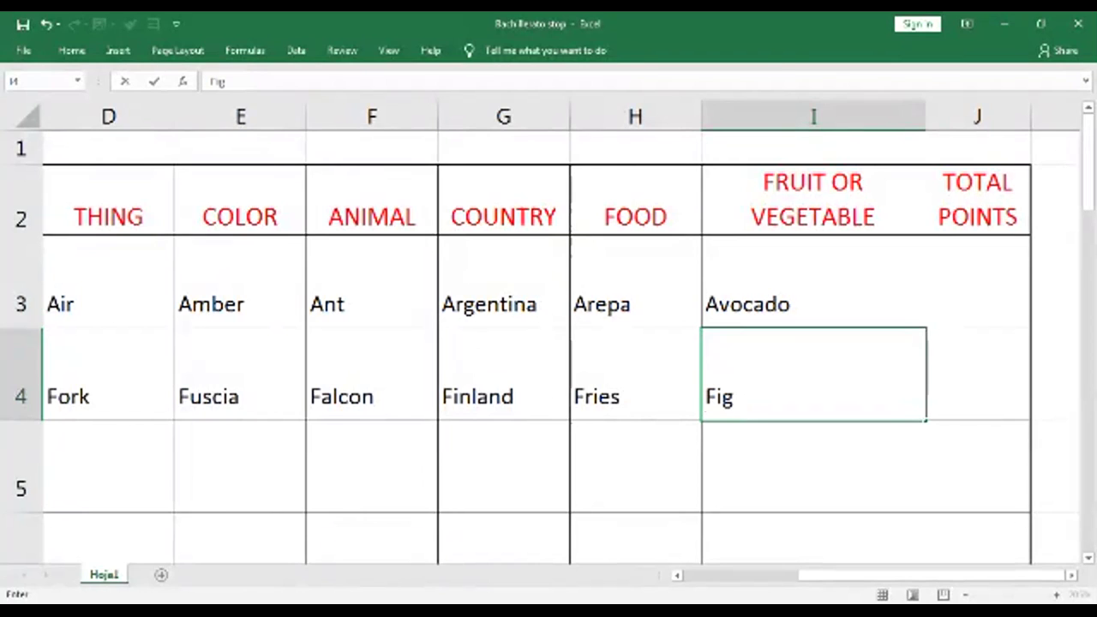
key(Return)
Start row 5 with the round letter L and a first name beginning with L in the Name column
key(Left)
key(Left)
key(Left)
key(Left)
key(Left)
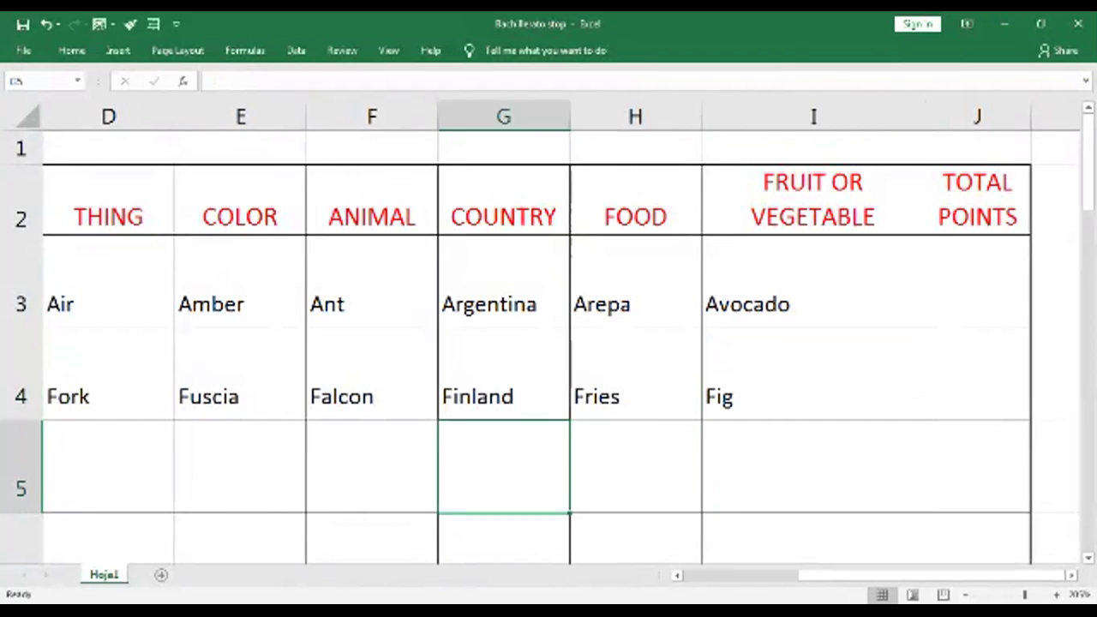
key(Left)
key(Left)
key(Left)
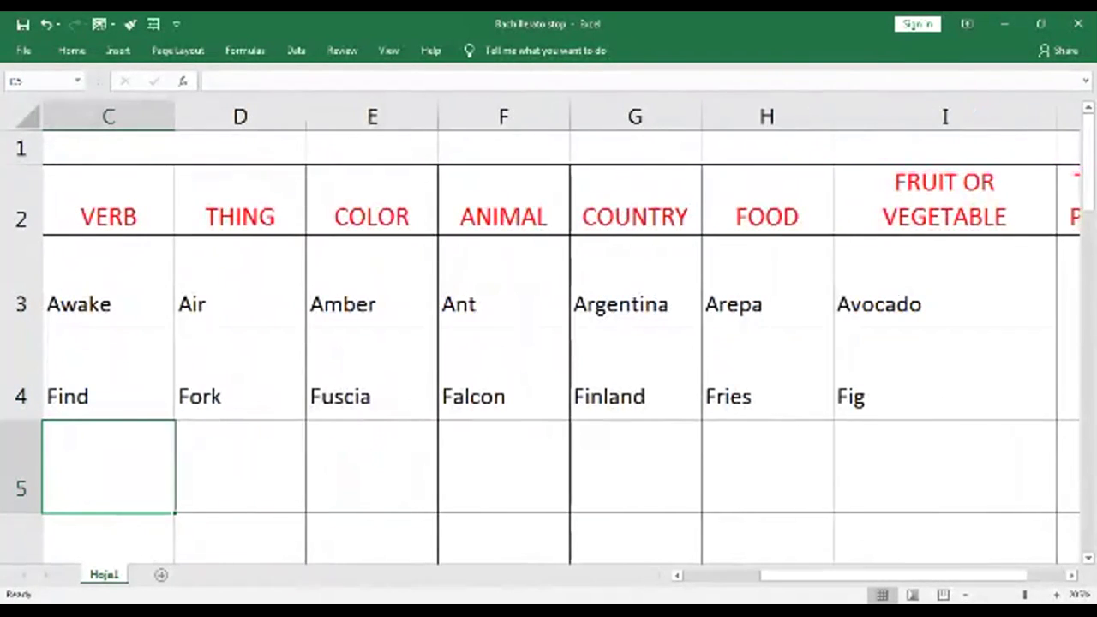
key(Right)
key(Right)
key(Right)
key(Right)
key(Left)
key(Left)
key(Left)
key(Left)
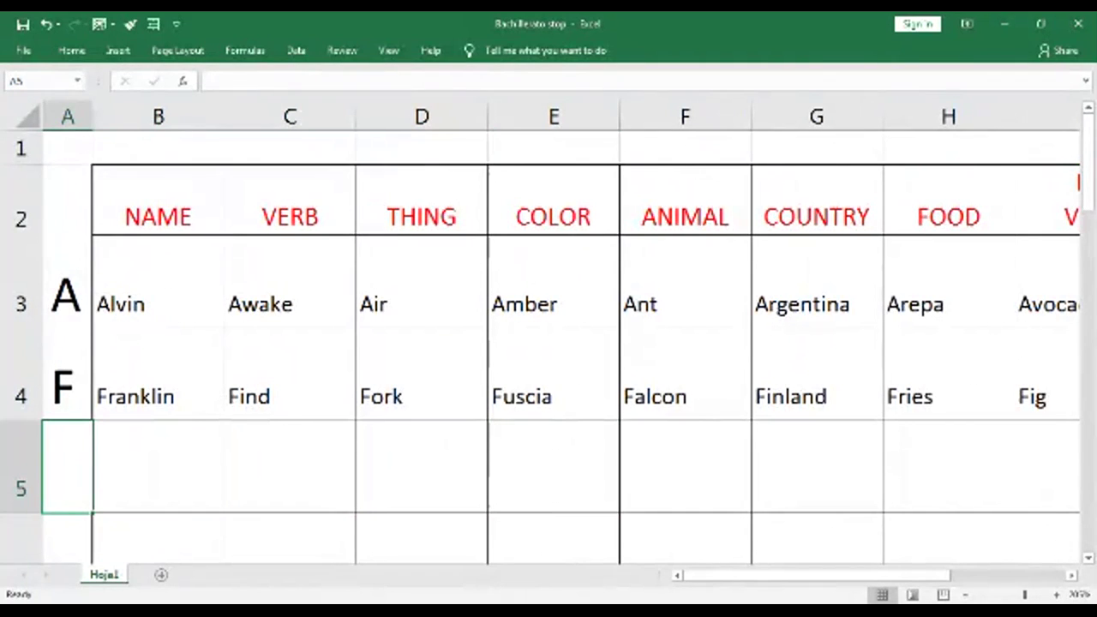
scroll(548, 386, down, 2)
scroll(548, 385, up, 2)
scroll(548, 386, down, 1)
scroll(548, 385, up, 1)
text(L)
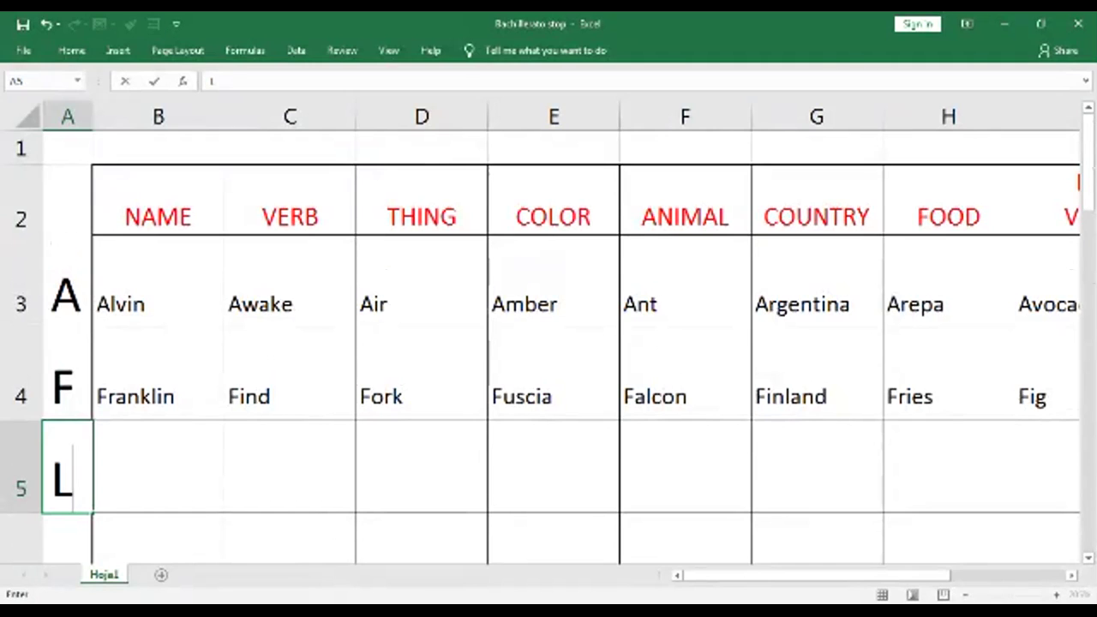
key(Tab)
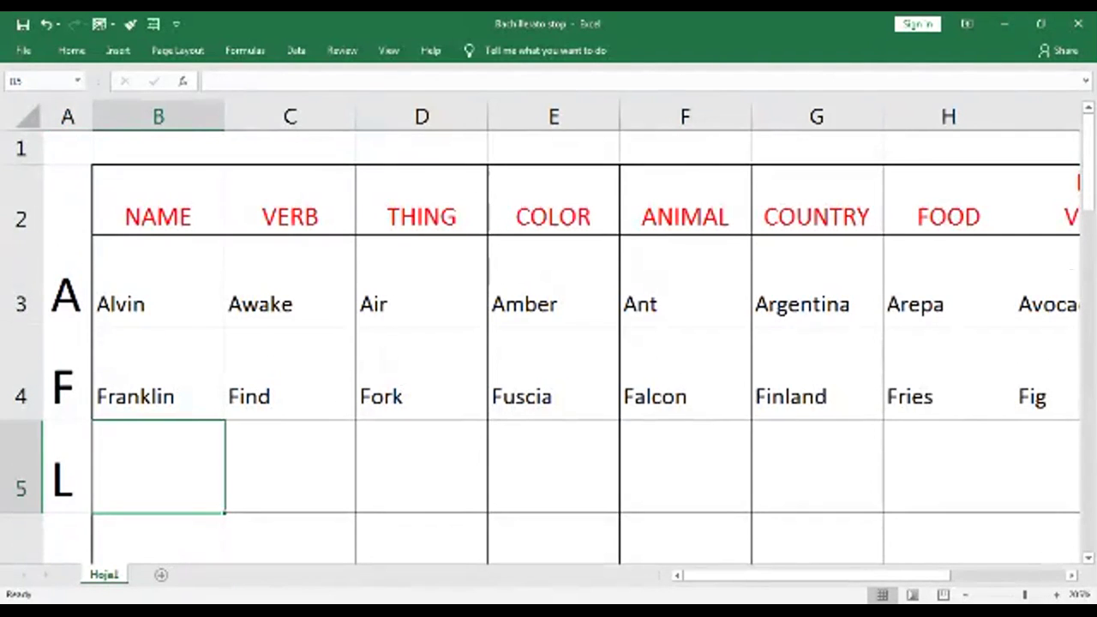
text(Laura)
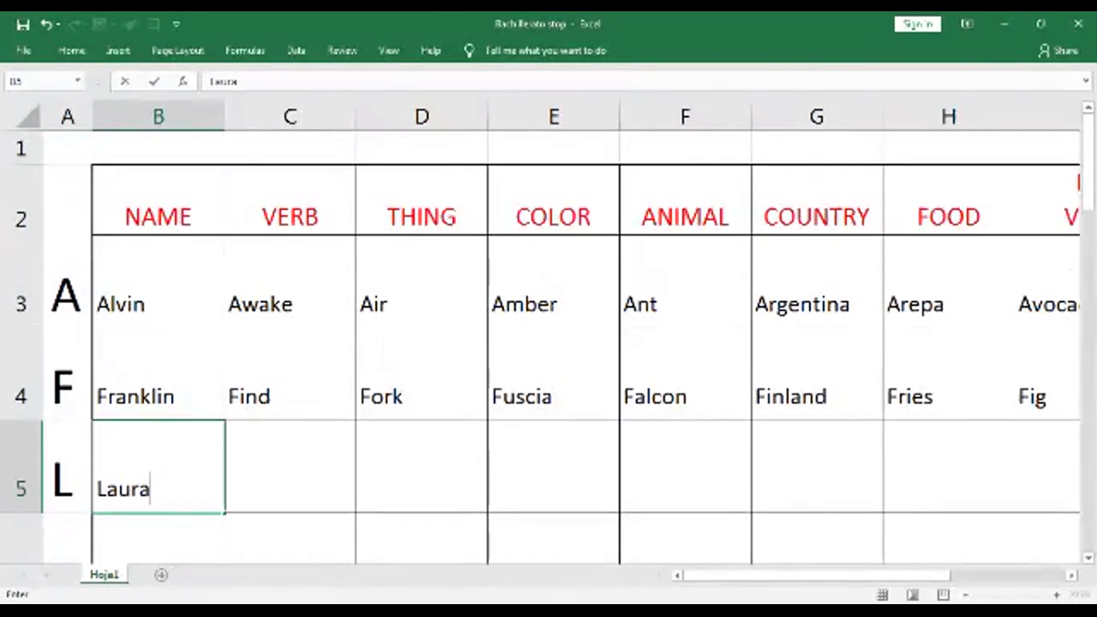
key(Tab)
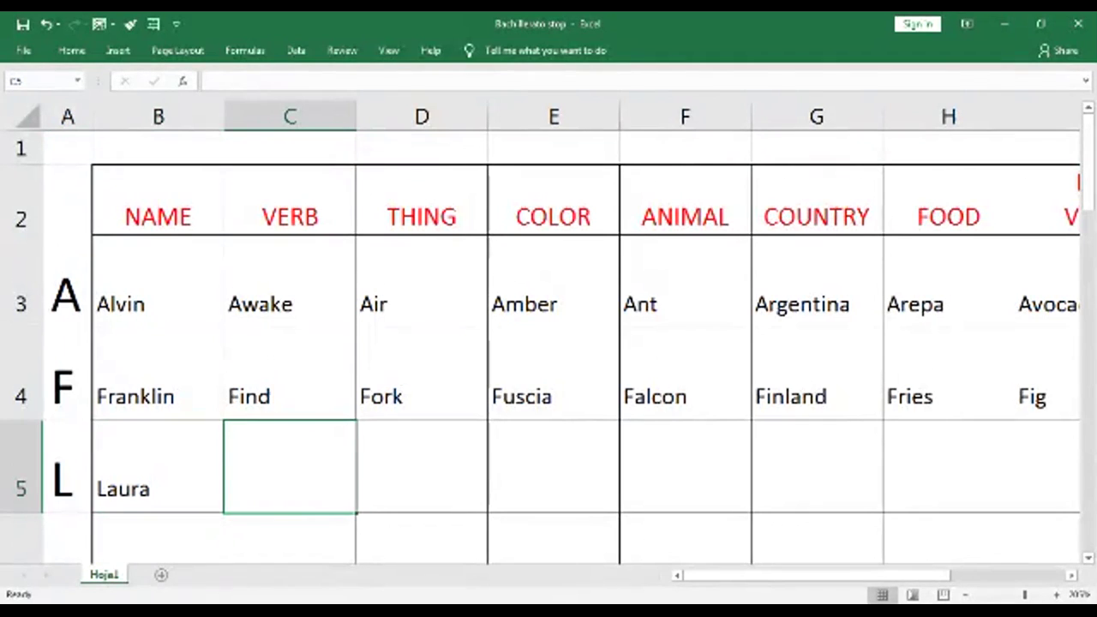
Enter Leave as the verb and Library as the thing in row L
text(Live)
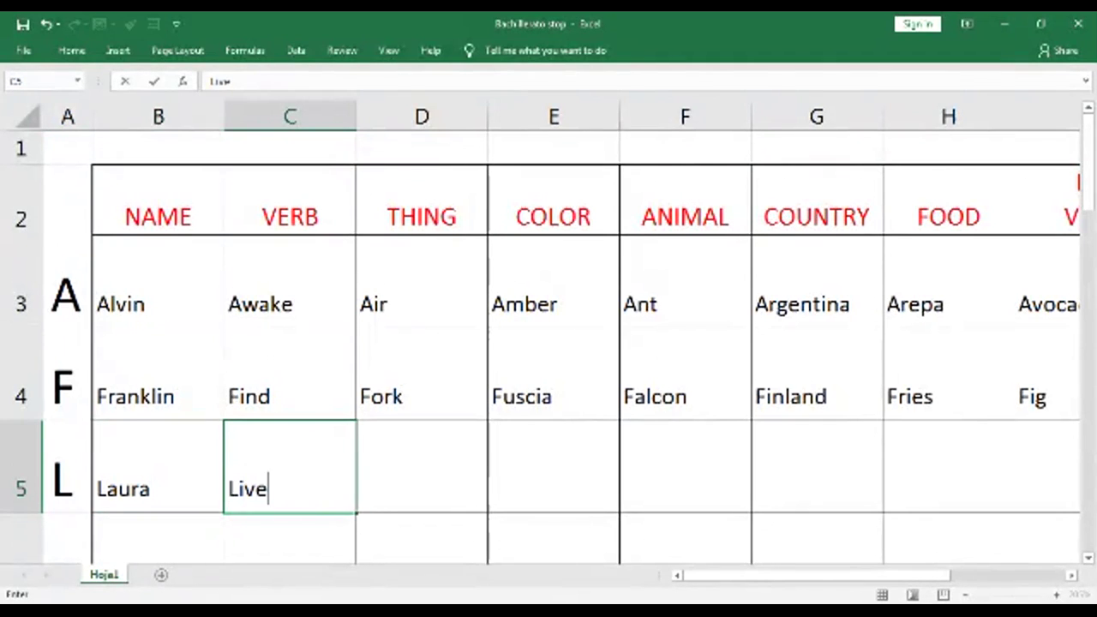
key(Tab)
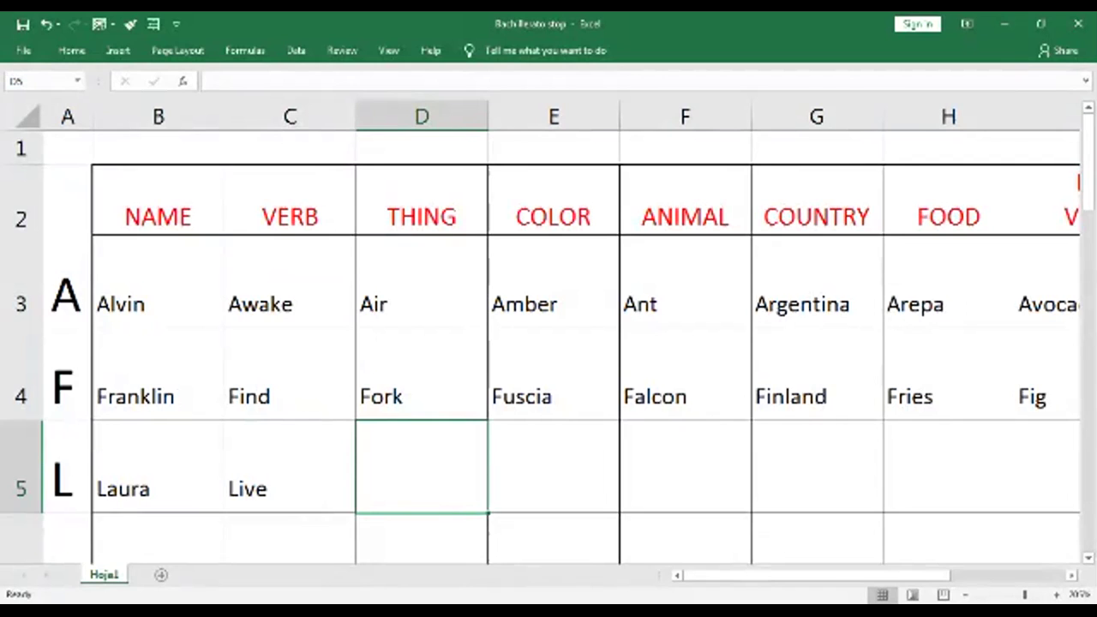
click(289, 467)
text(Lea)
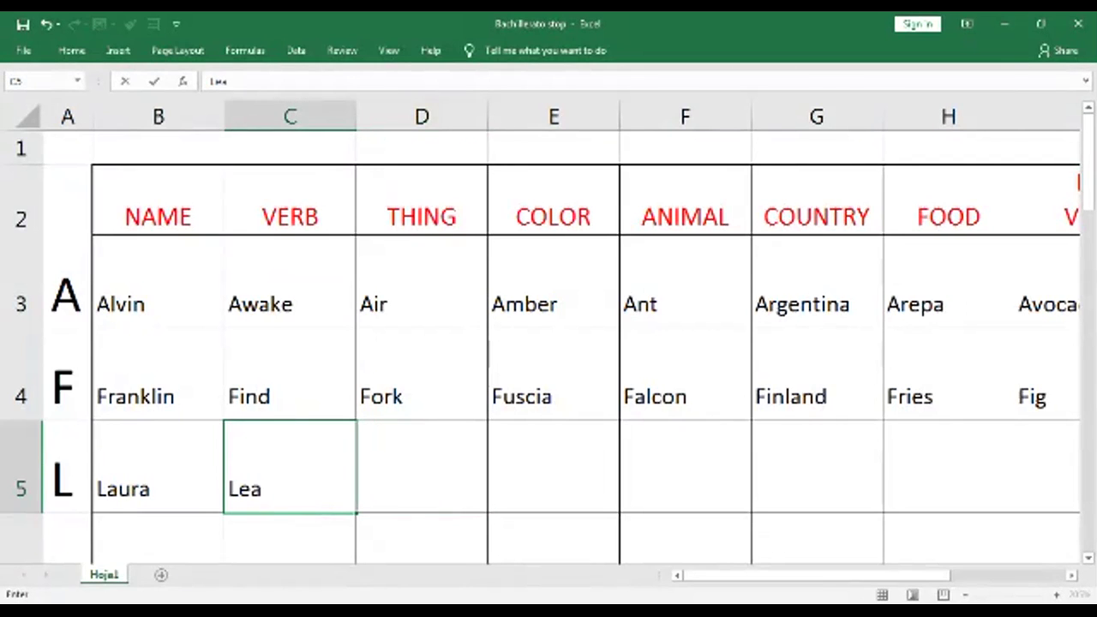
text(ve)
key(Tab)
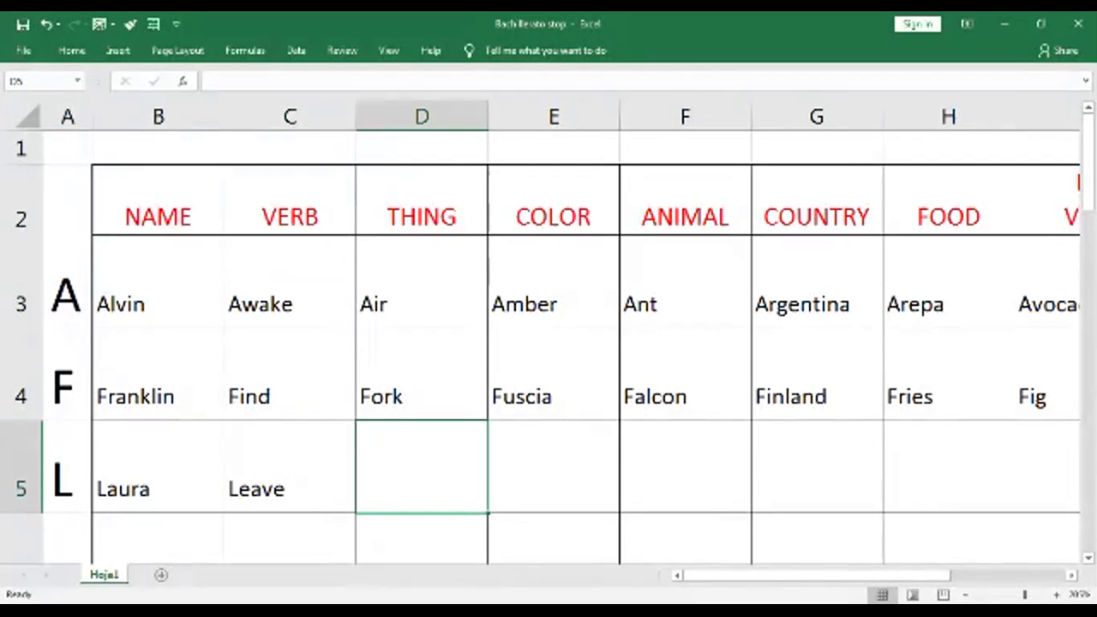
text(Library)
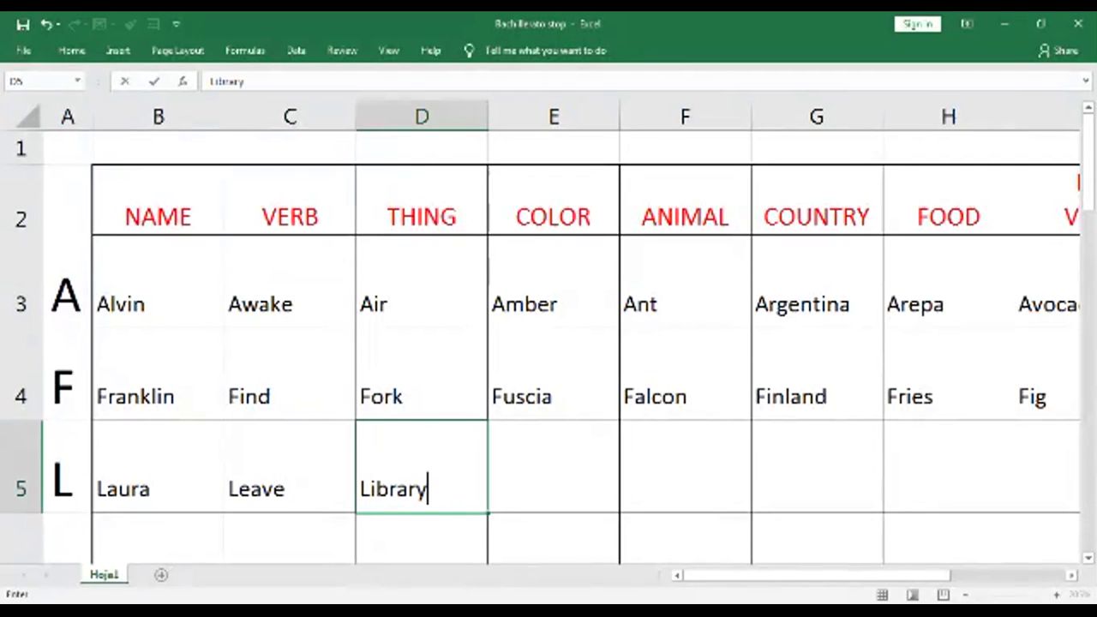
key(Tab)
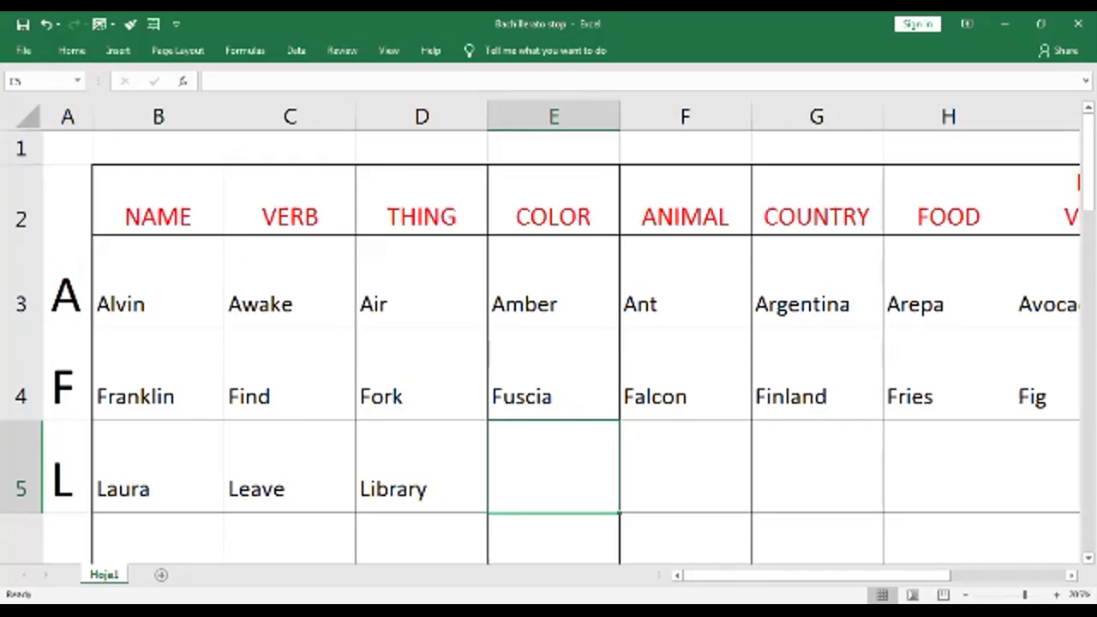
Enter Lyla as the color in row L
text(L)
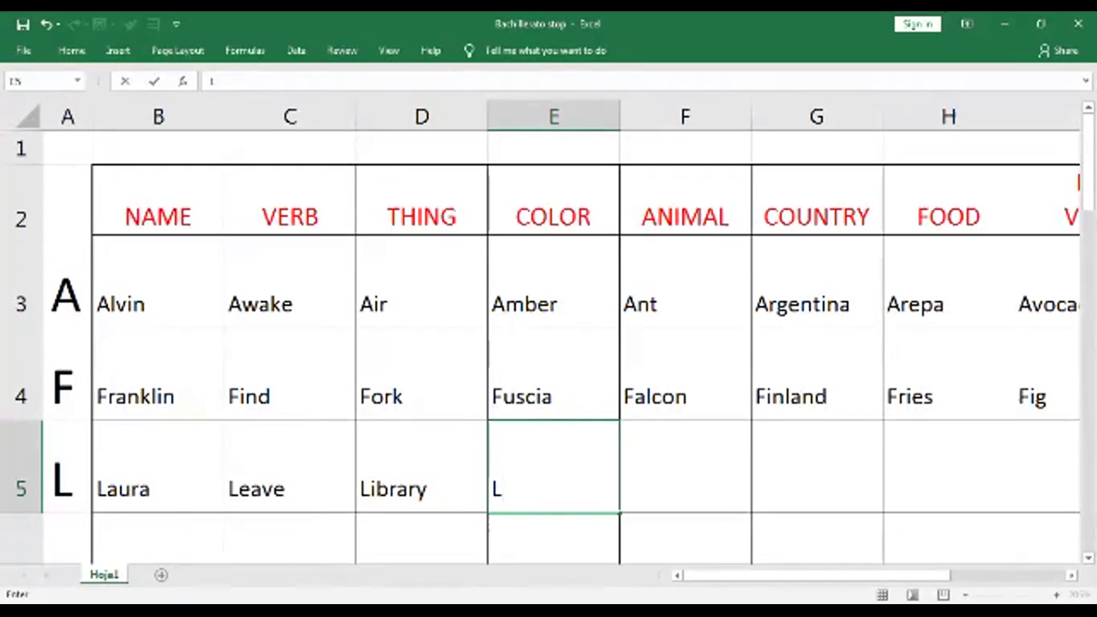
text(ila)
key(BackSpace)
key(BackSpace)
key(BackSpace)
text(yla)
key(Tab)
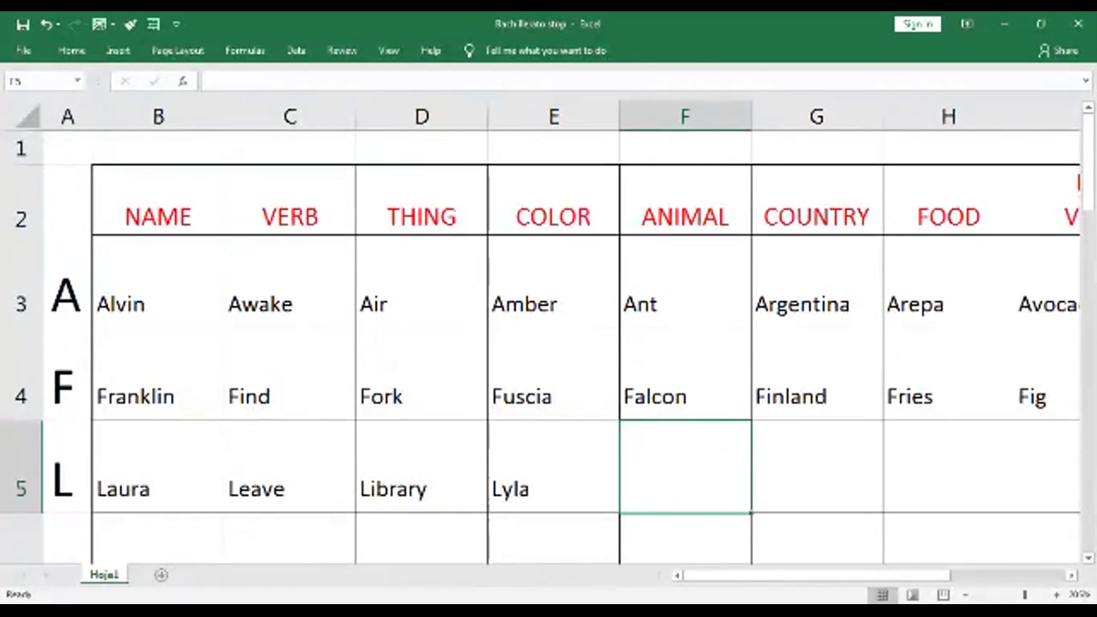
Set row L's color to Lemon and enter Lion as its animal
click(552, 467)
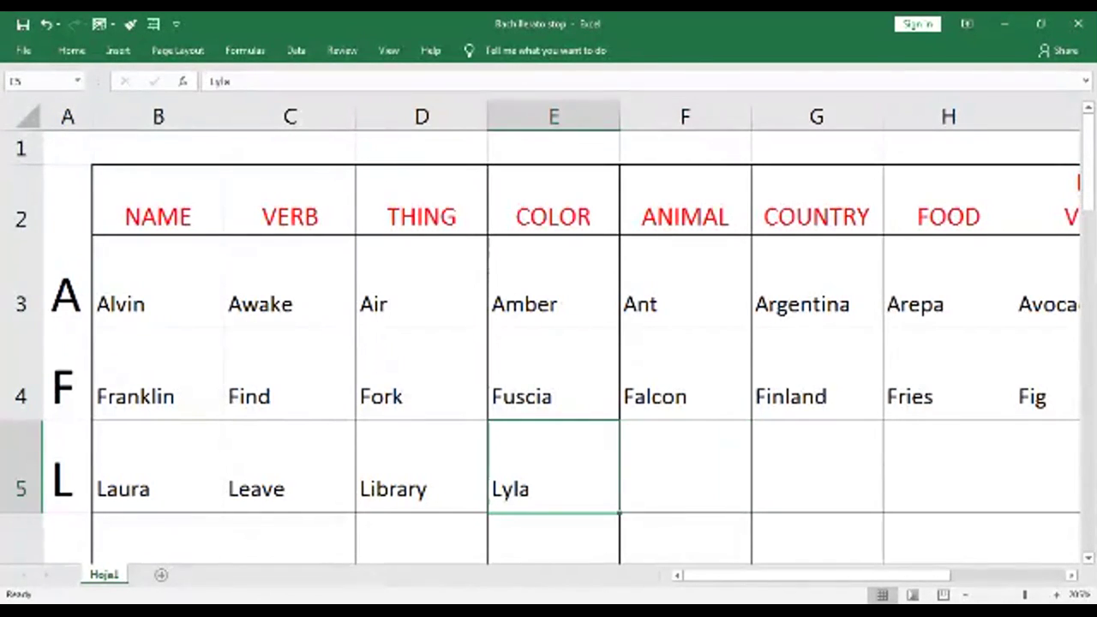
text(Lemn)
key(BackSpace)
text(on)
key(Tab)
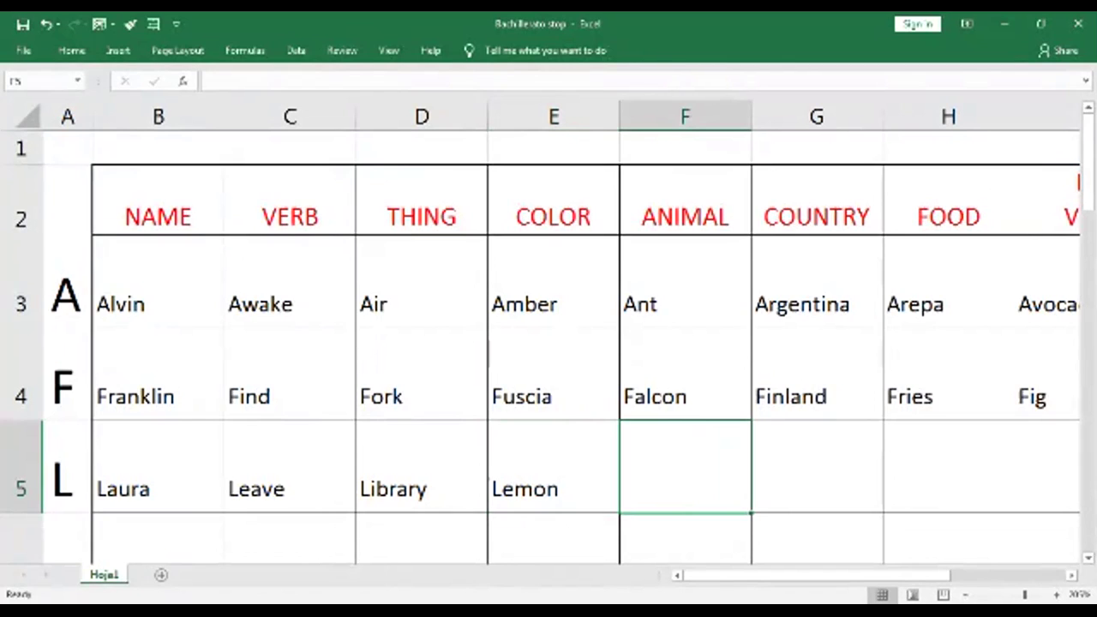
text(Lion)
key(Tab)
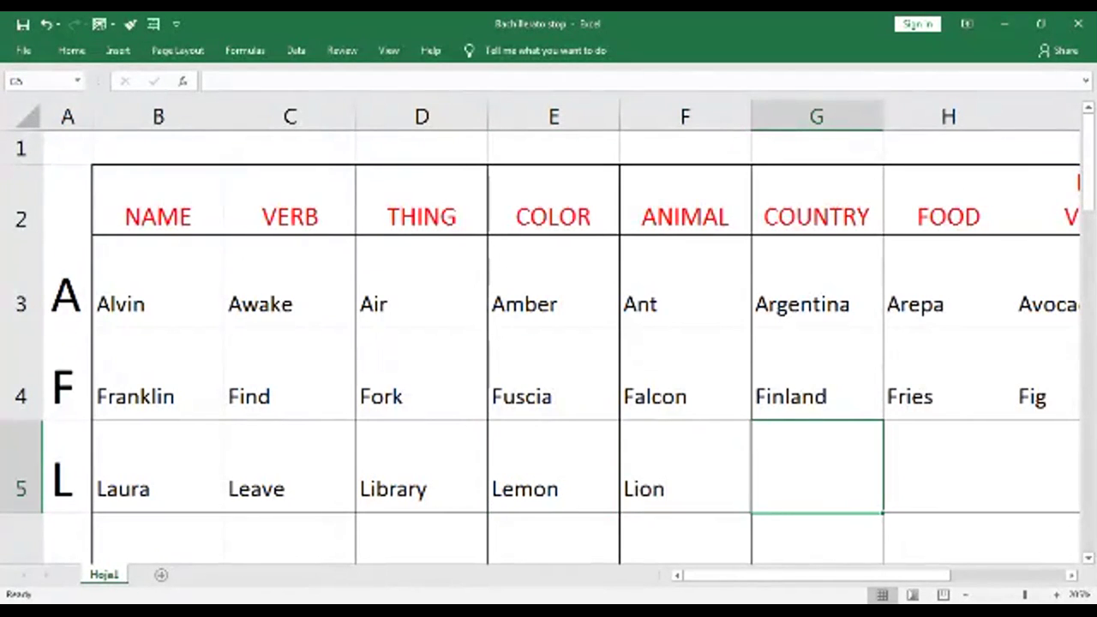
Enter Luxemburg as the country in row L
text(Lex)
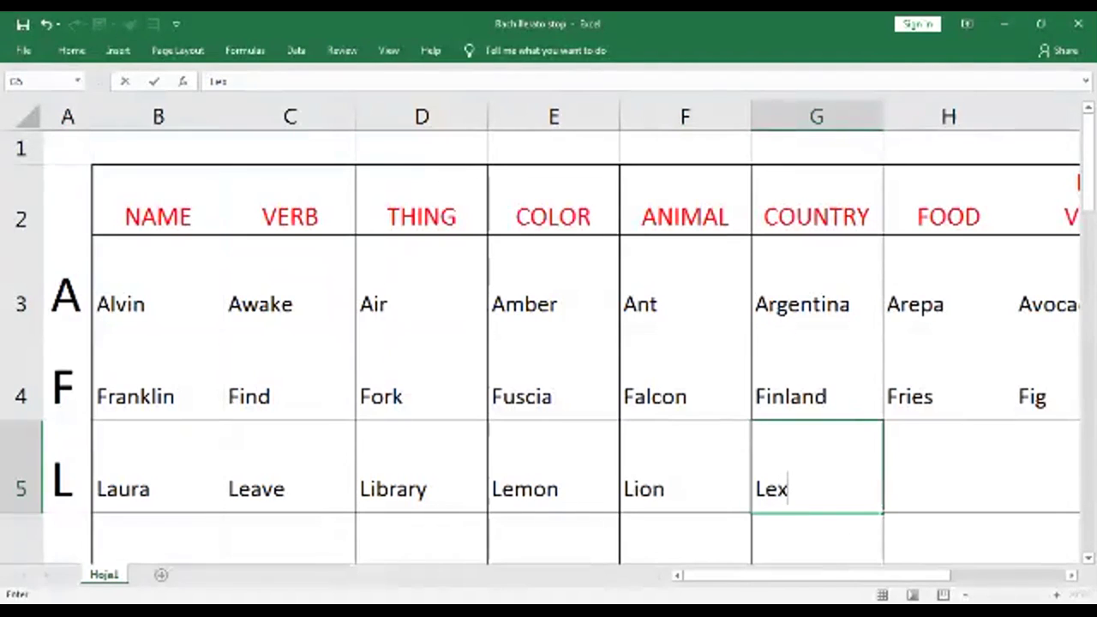
key(BackSpace)
key(BackSpace)
text(uxemburg)
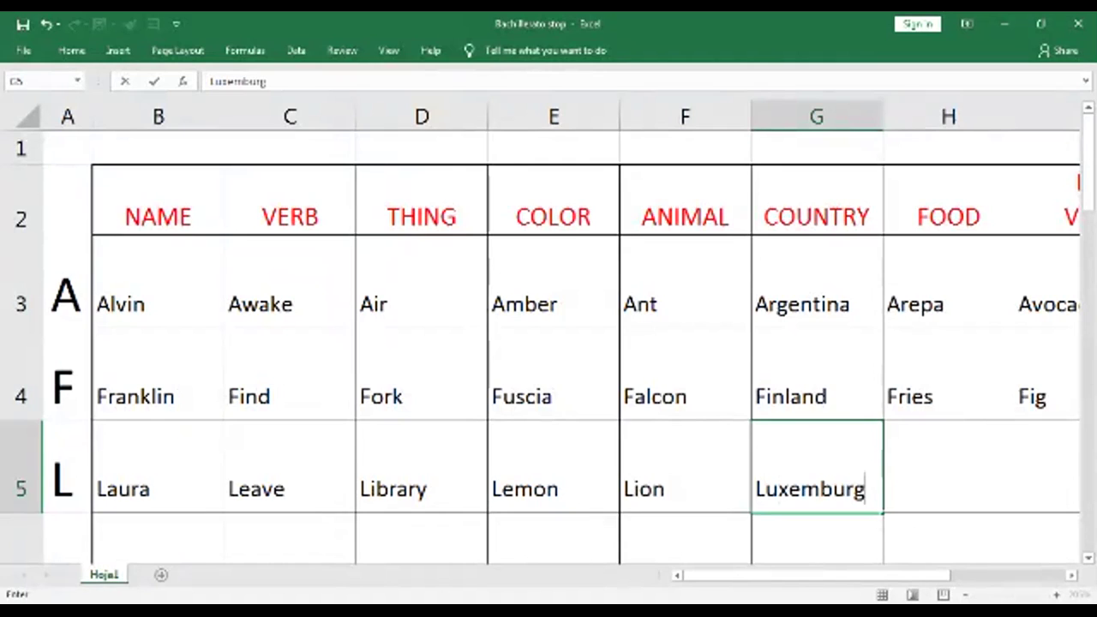
text(o)
key(BackSpace)
key(Tab)
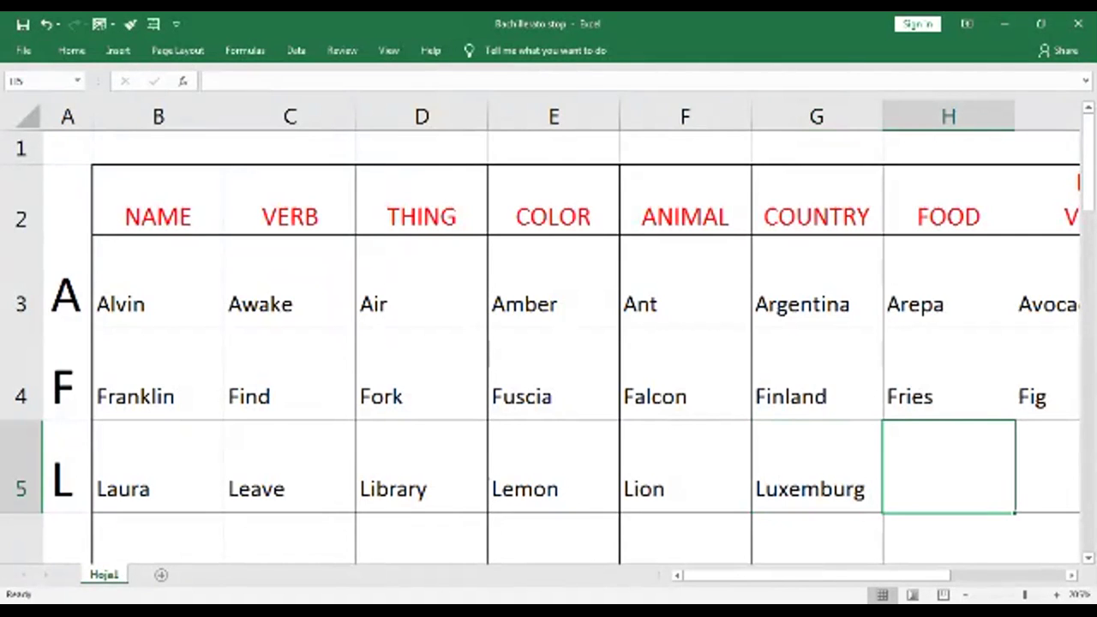
Enter Lamb as the food and Lime as the fruit or vegetable in row L
scroll(561, 342, right, 2)
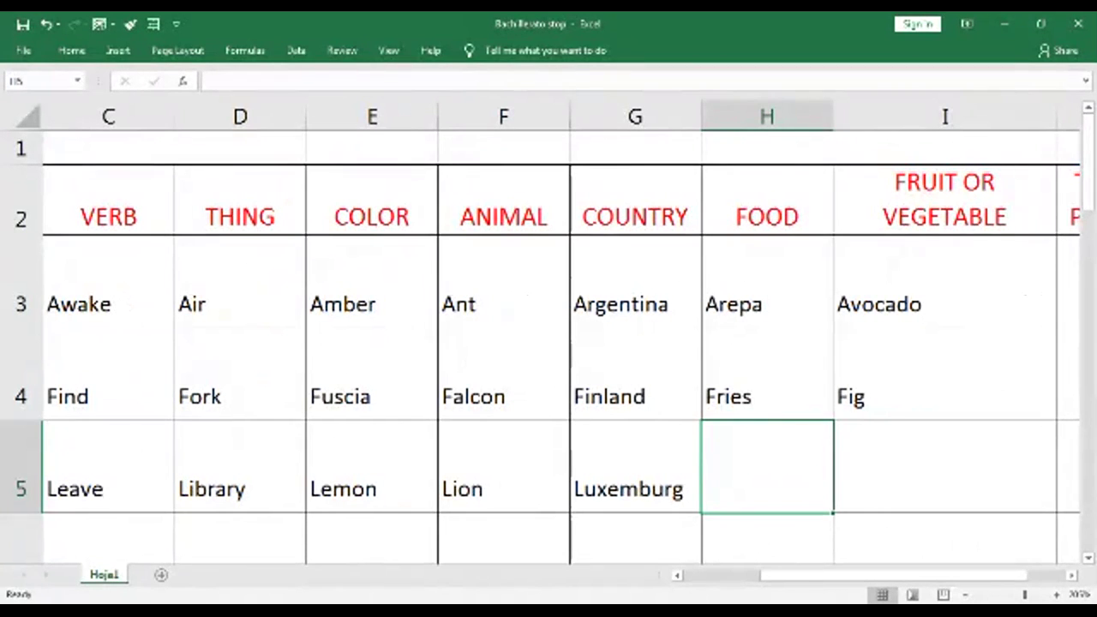
text(Lam)
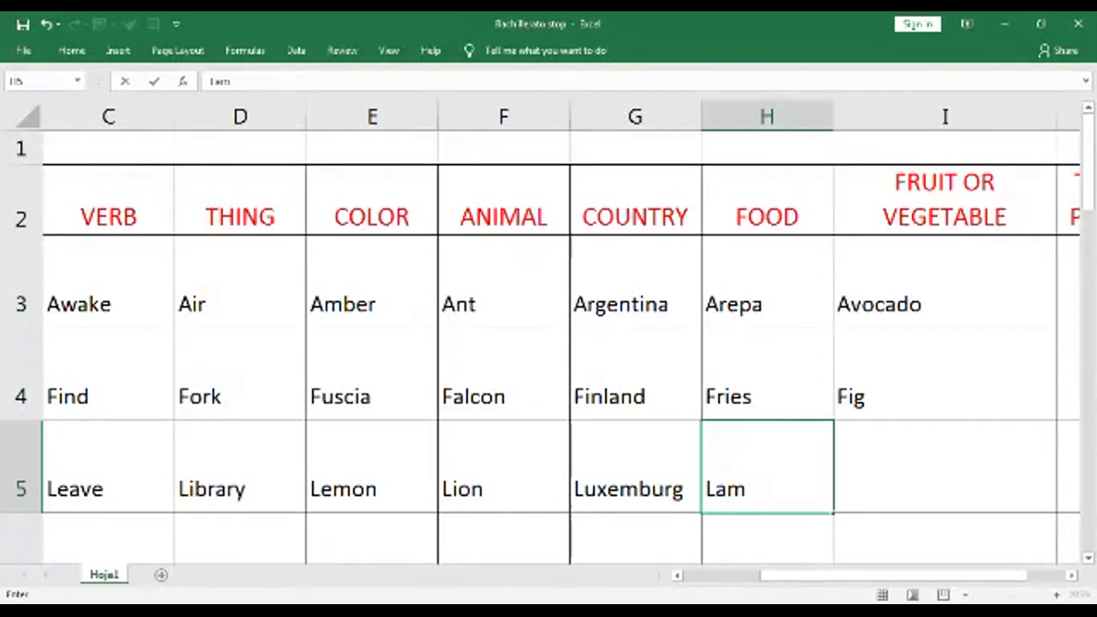
text(b)
key(Tab)
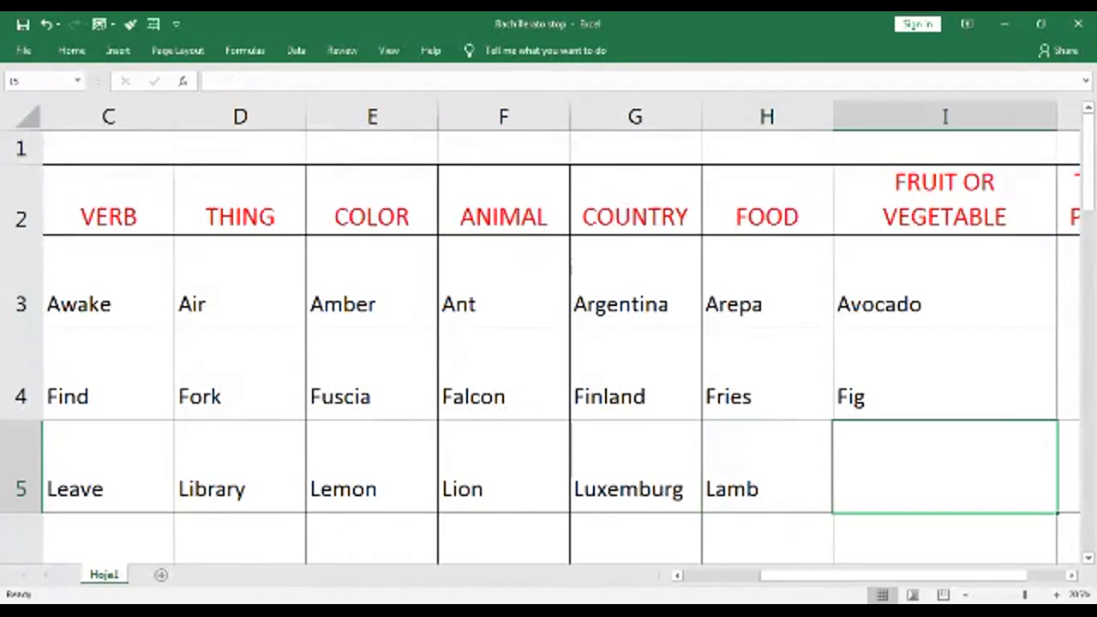
text(Lime)
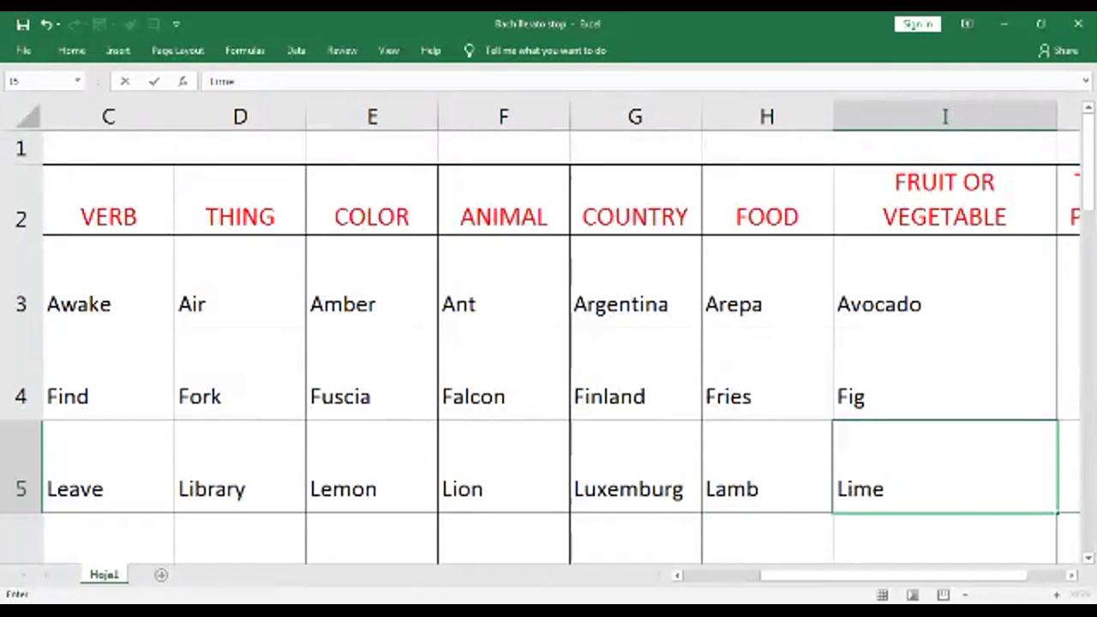
key(Tab)
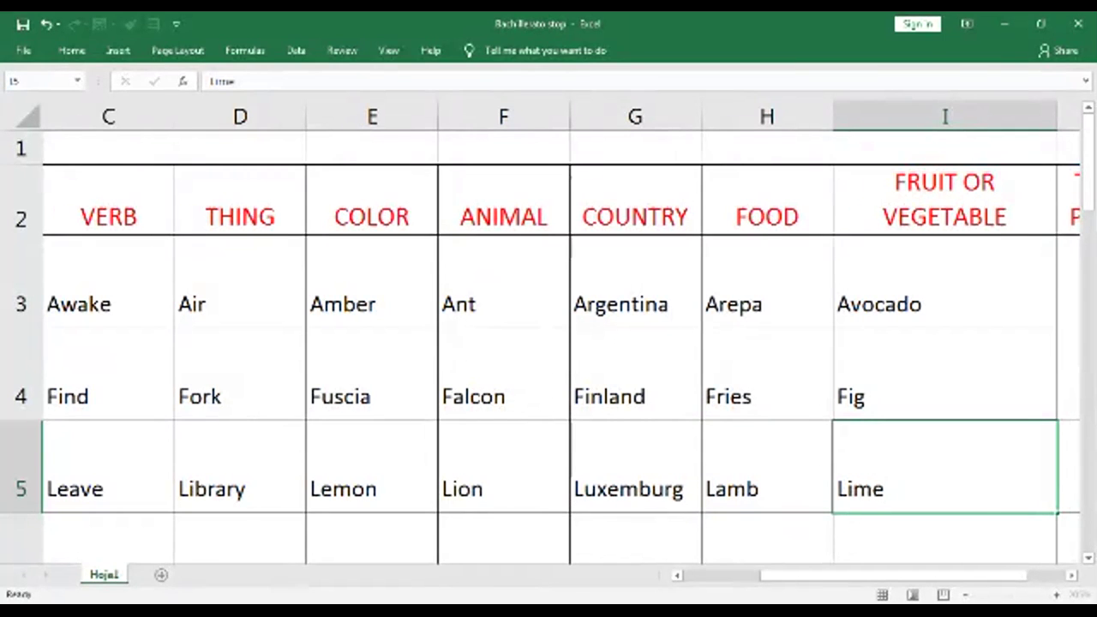
Enter M as the next round letter in column A, below L
key(Left)
key(Home)
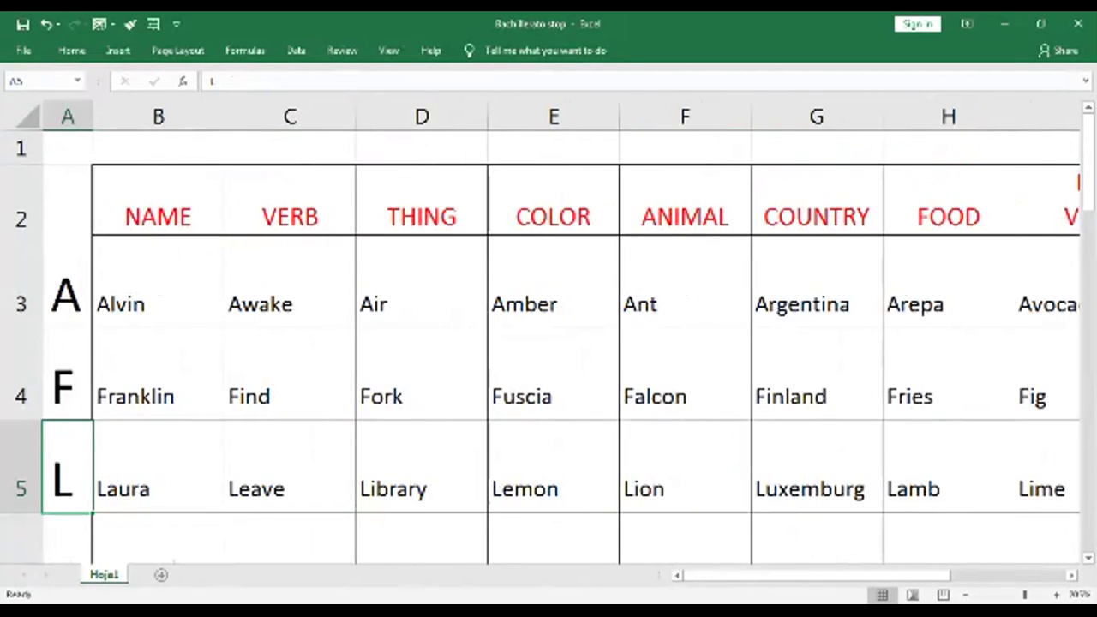
key(Down)
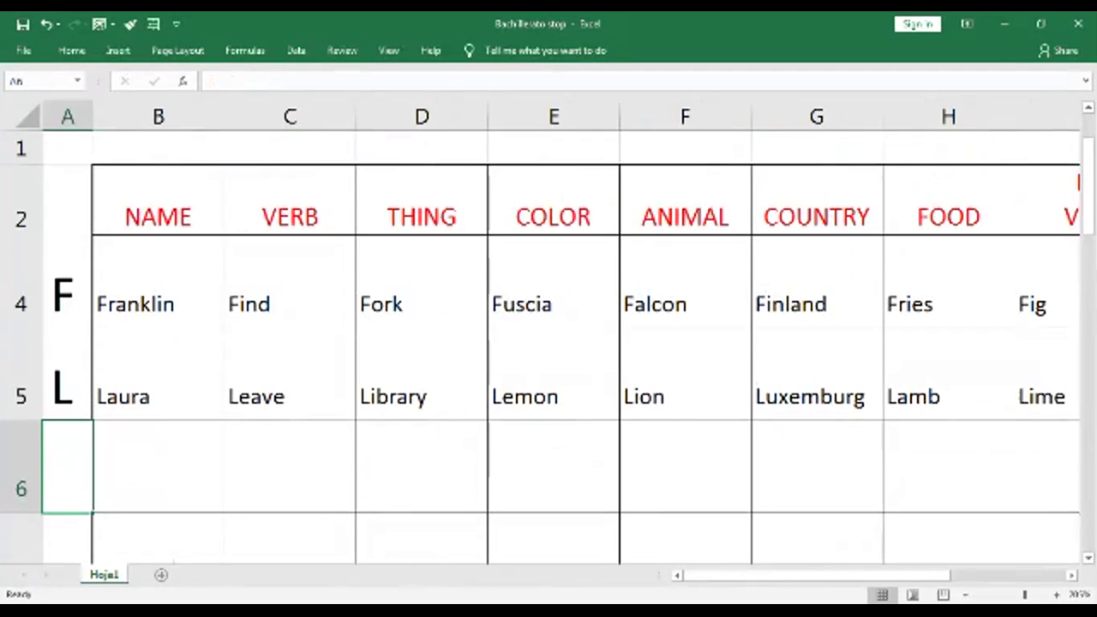
text(M)
key(Tab)
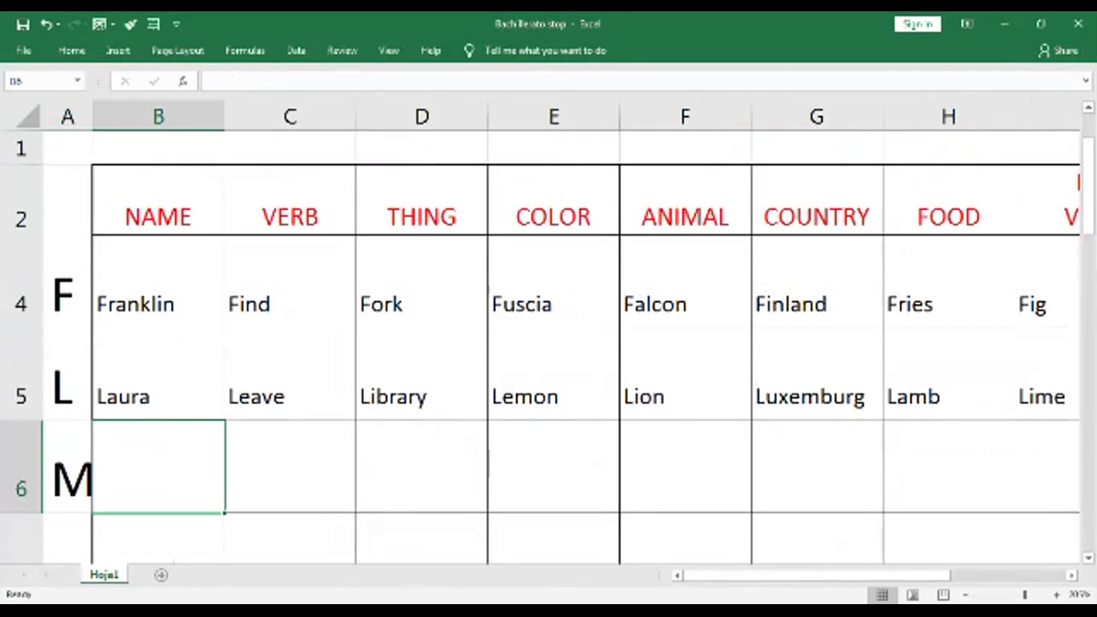
Enter a first name beginning with M in row M's name column and Make as its verb
text(Matt)
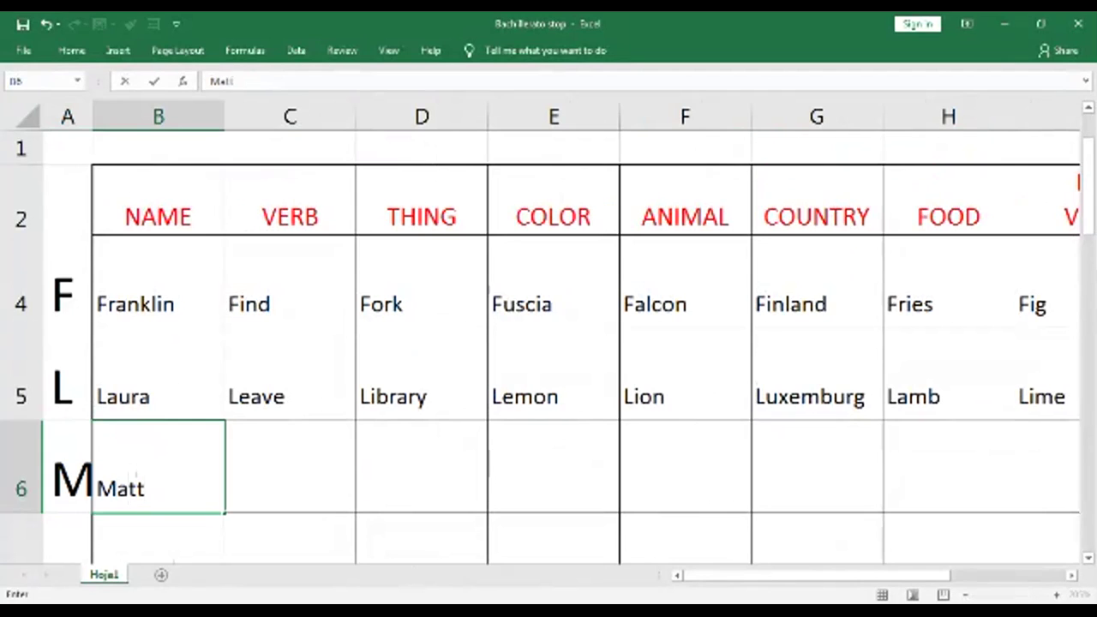
text(hew)
key(Tab)
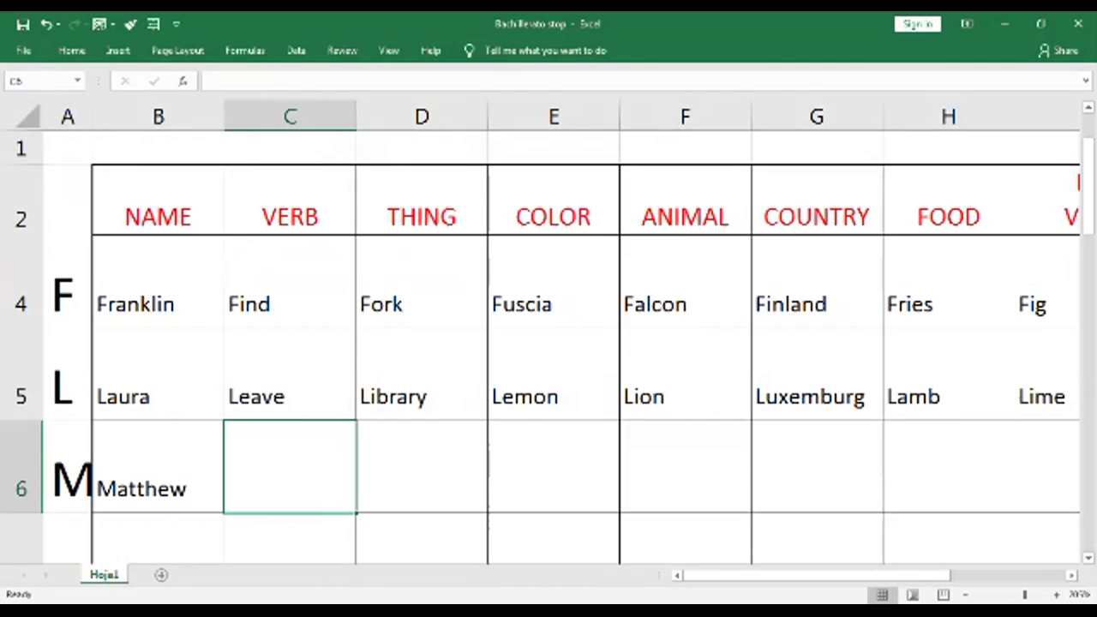
text(Make)
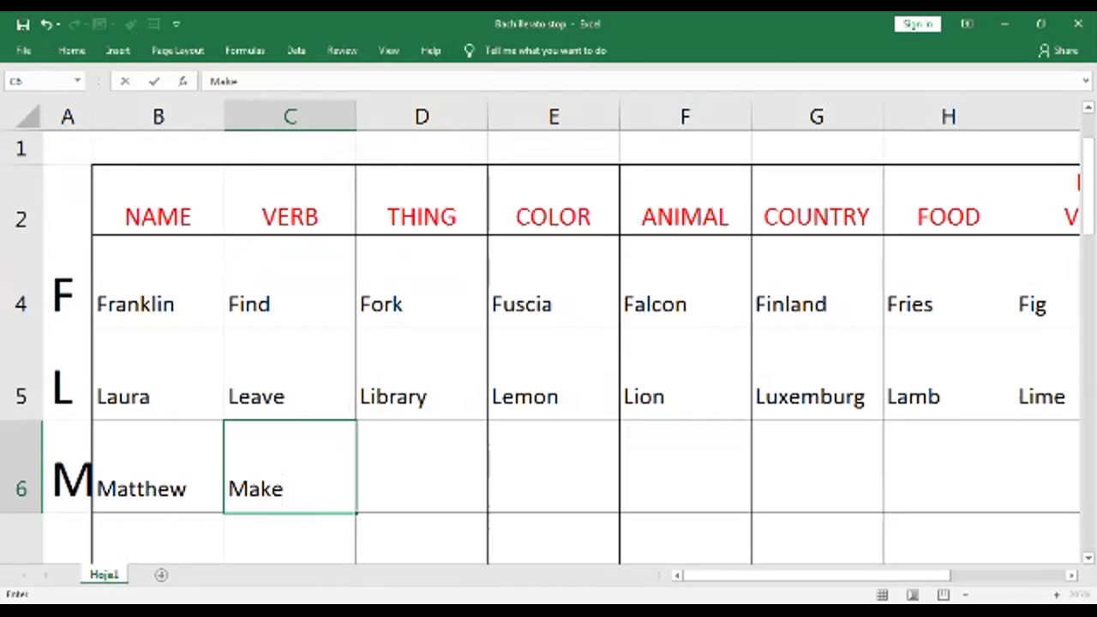
key(Tab)
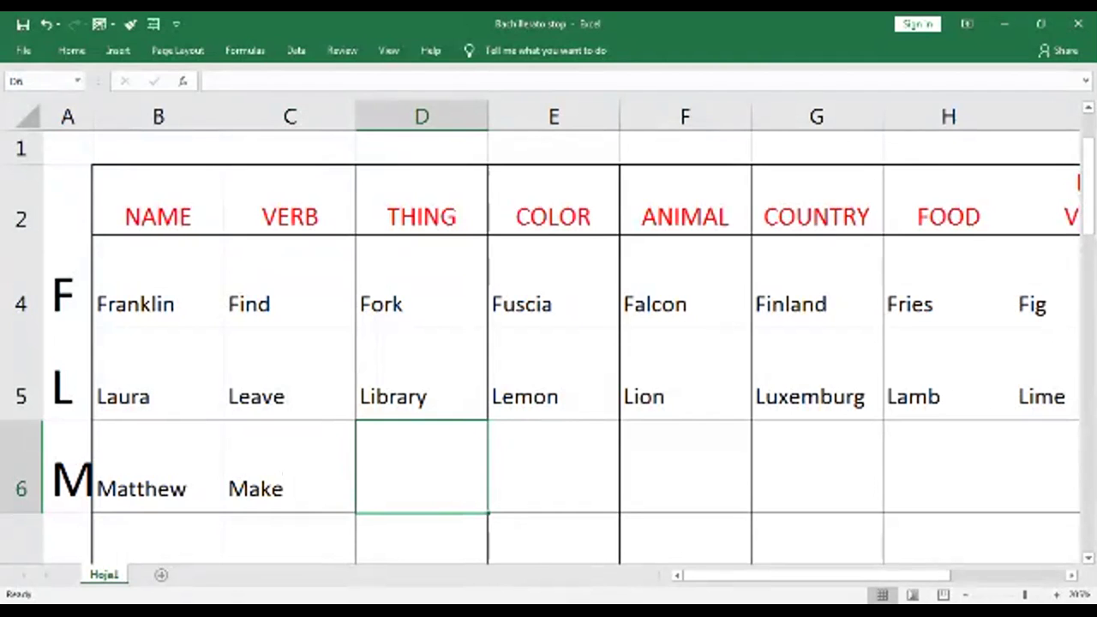
Enter Movie as the thing and Mint as the color in row M
text(Movie)
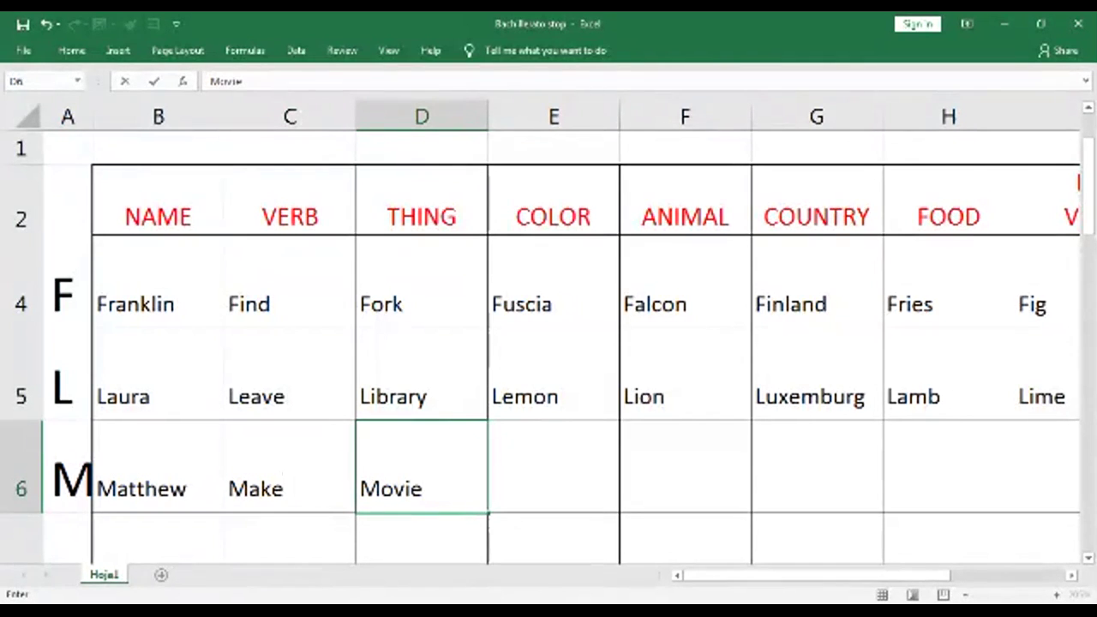
key(Tab)
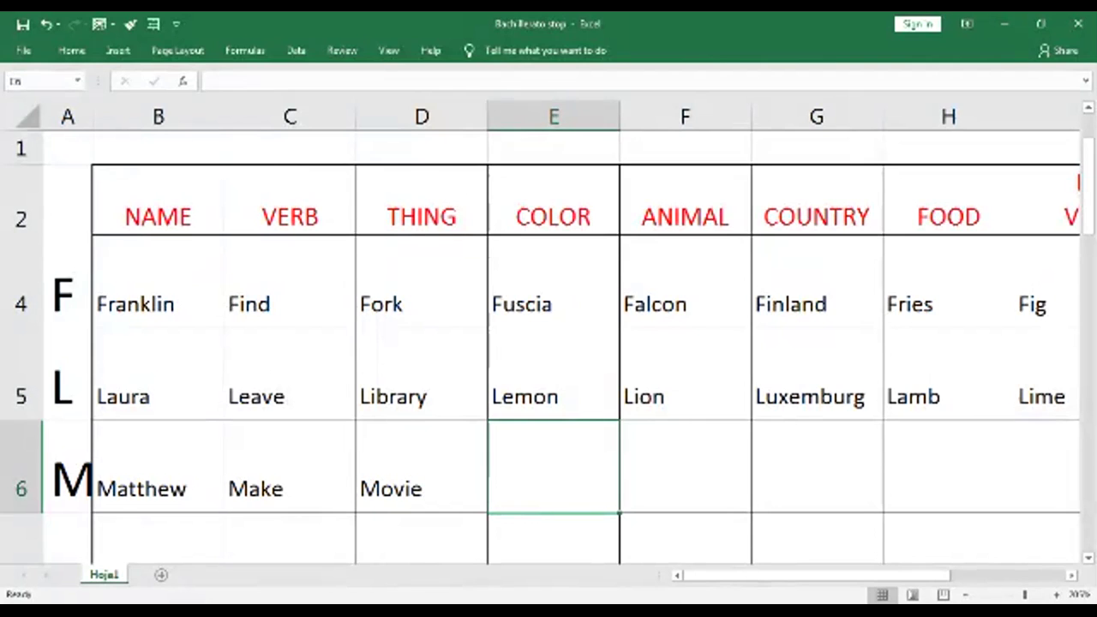
text(Mi)
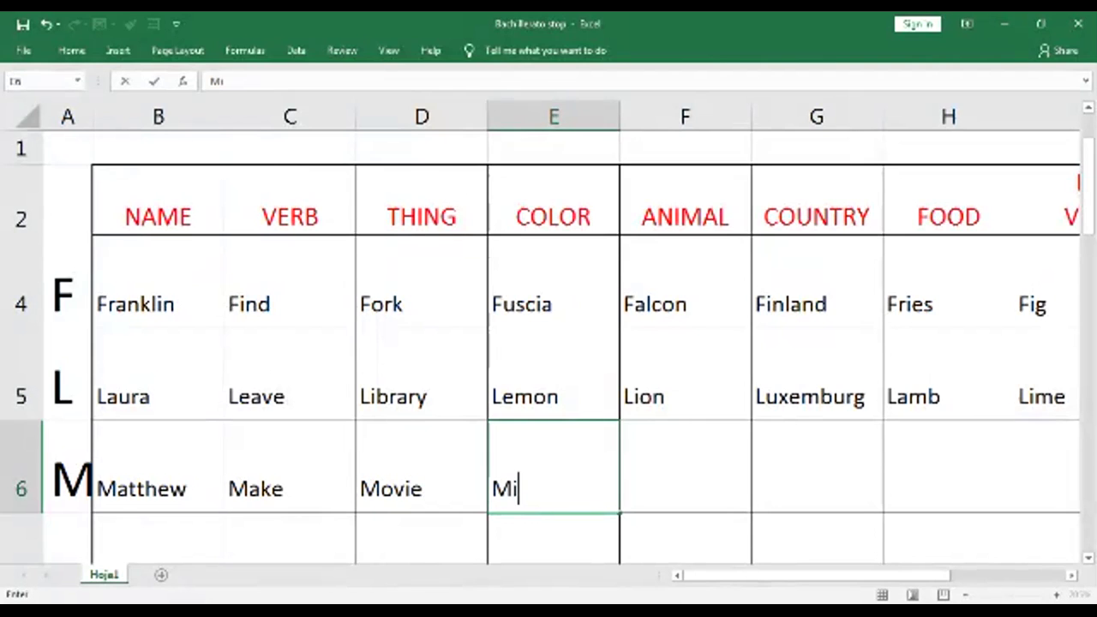
text(nt)
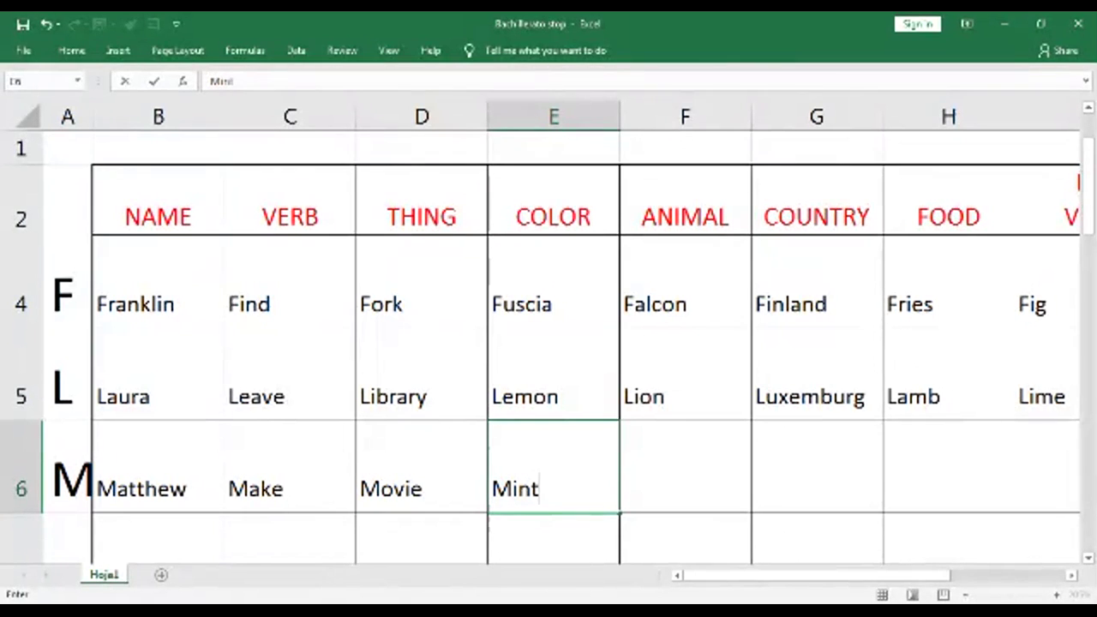
key(Tab)
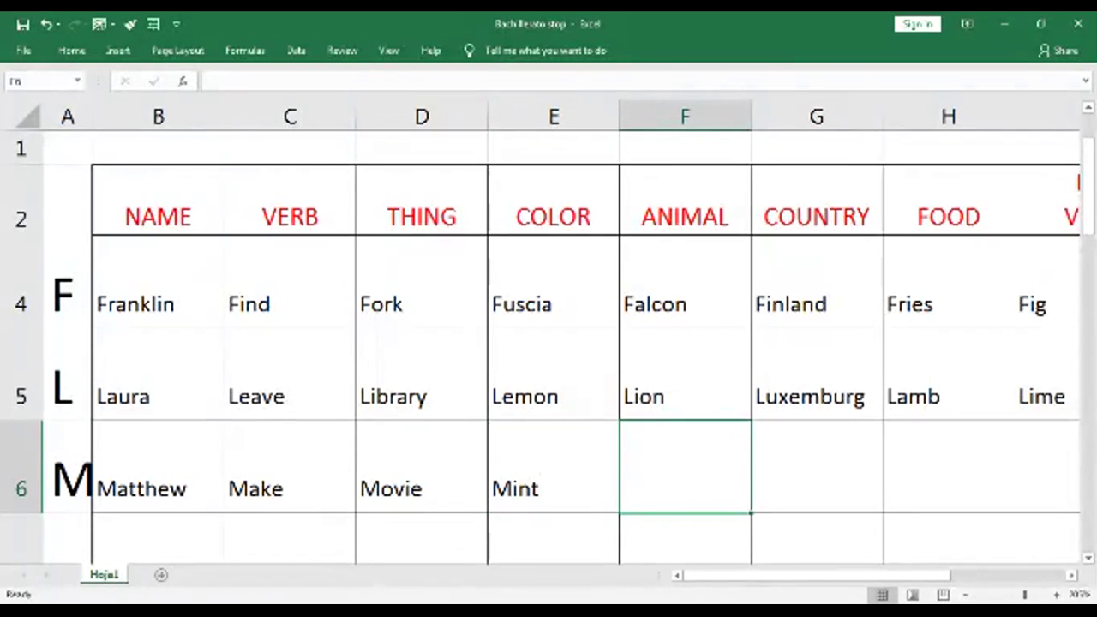
Enter Monkey as the animal and Mexico as the country in row M
text(Monkey)
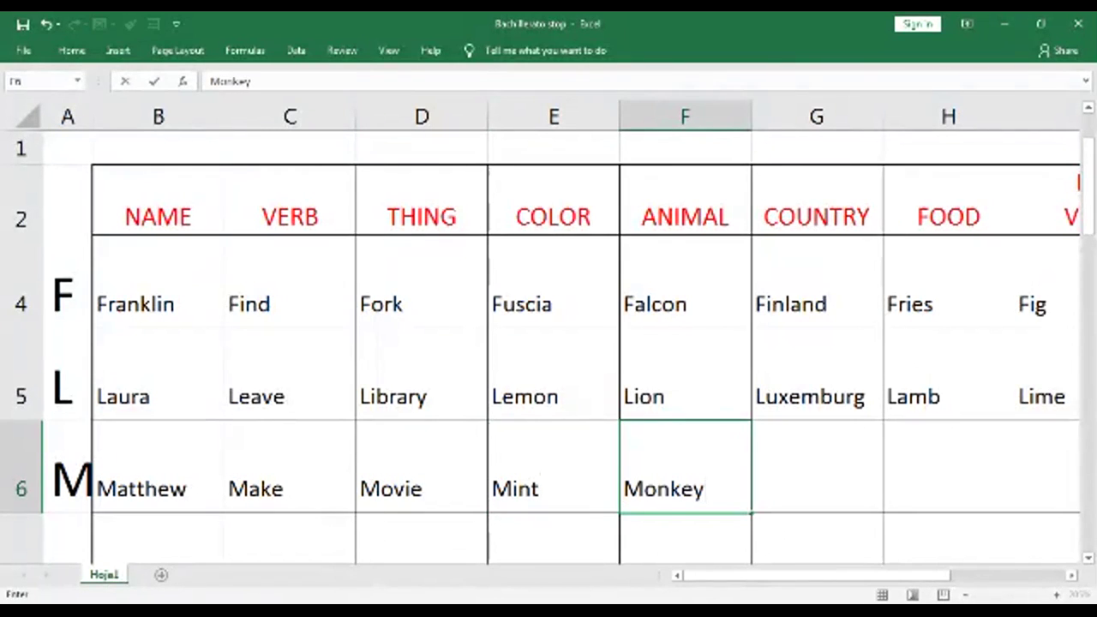
key(Tab)
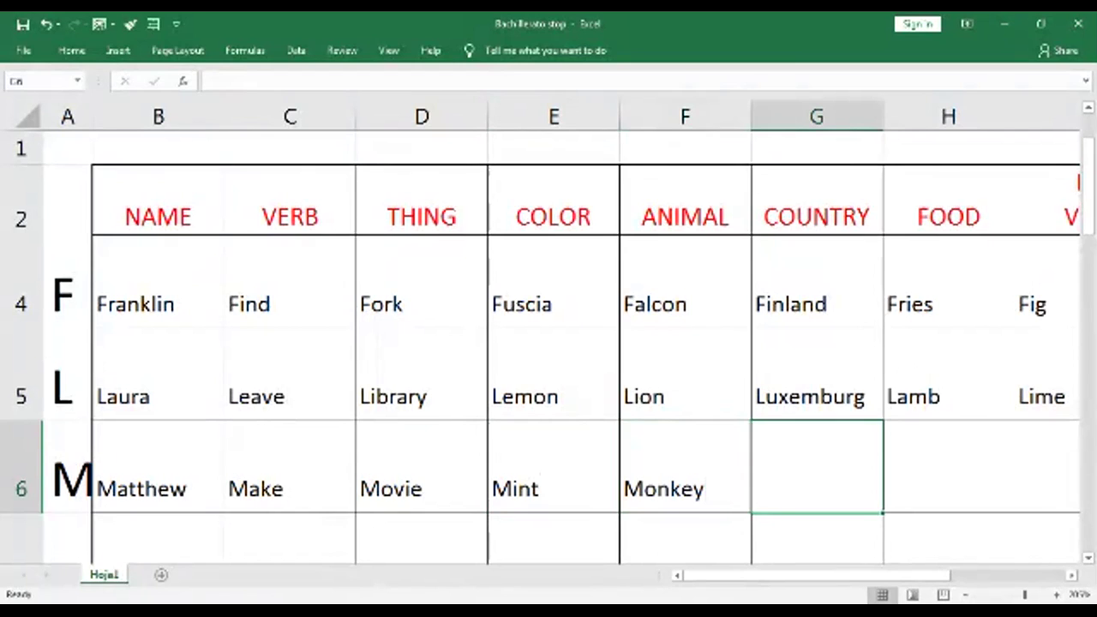
text(Mexico)
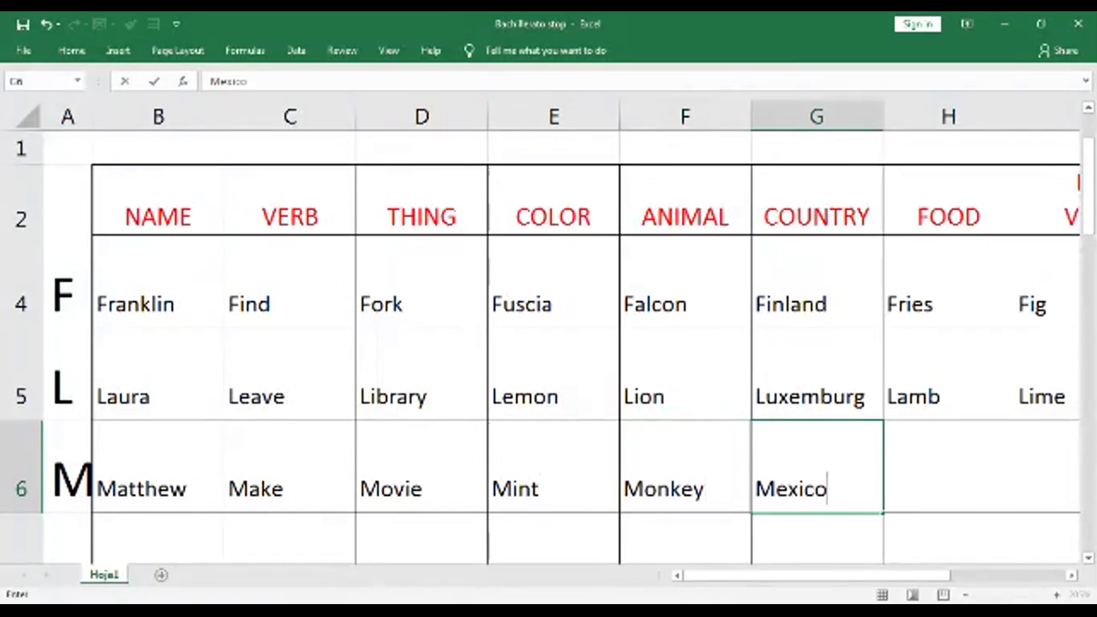
key(Tab)
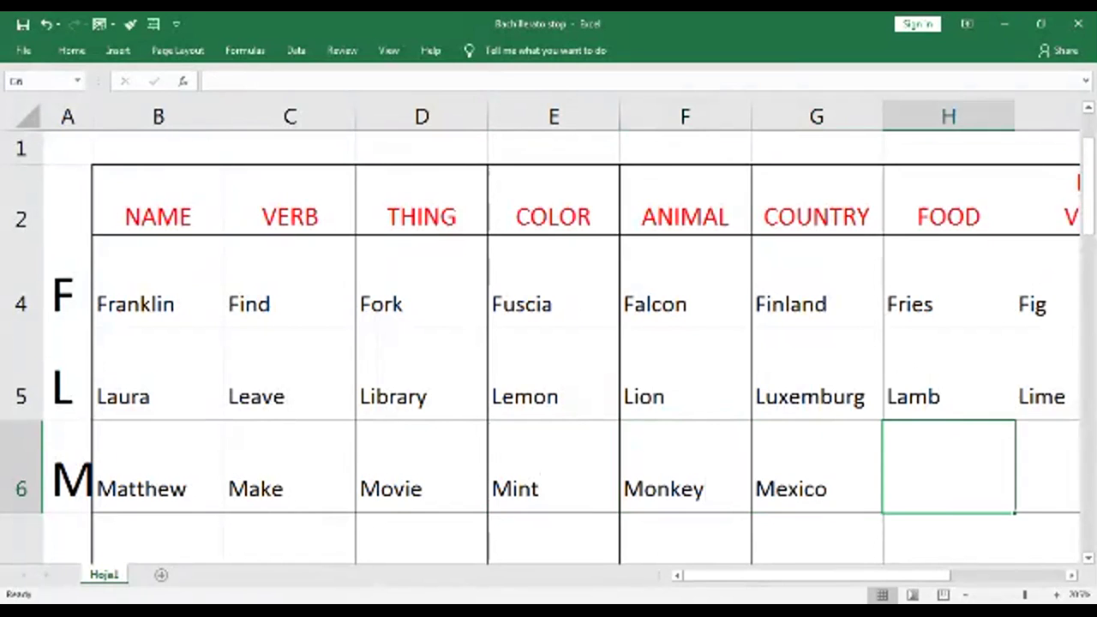
Enter Mango as the food in row M
text(Mag)
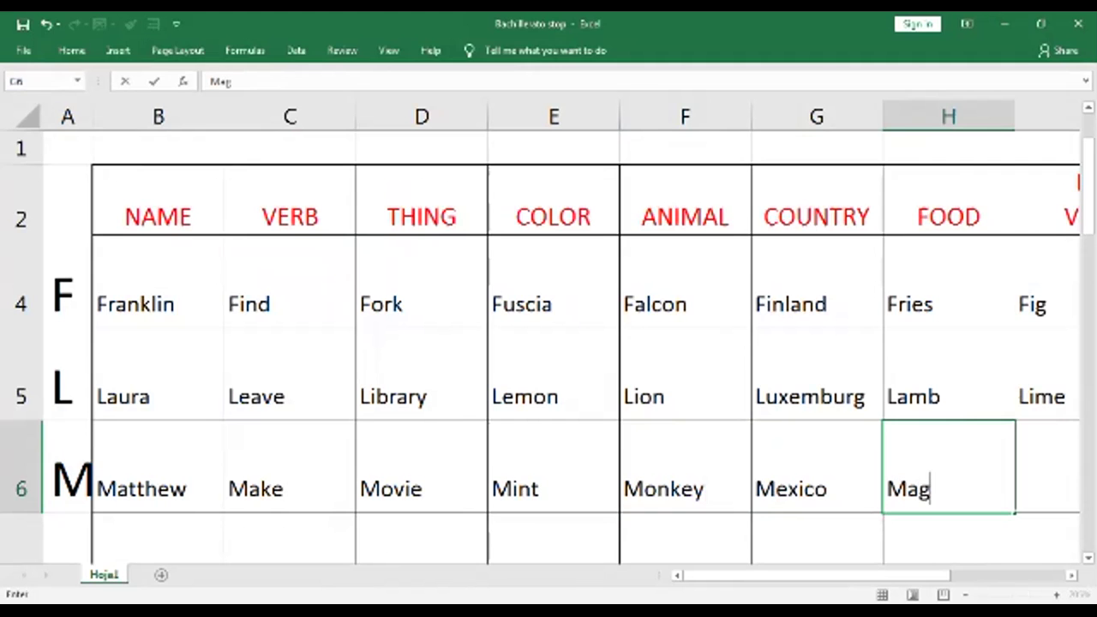
key(BackSpace)
text(ngo)
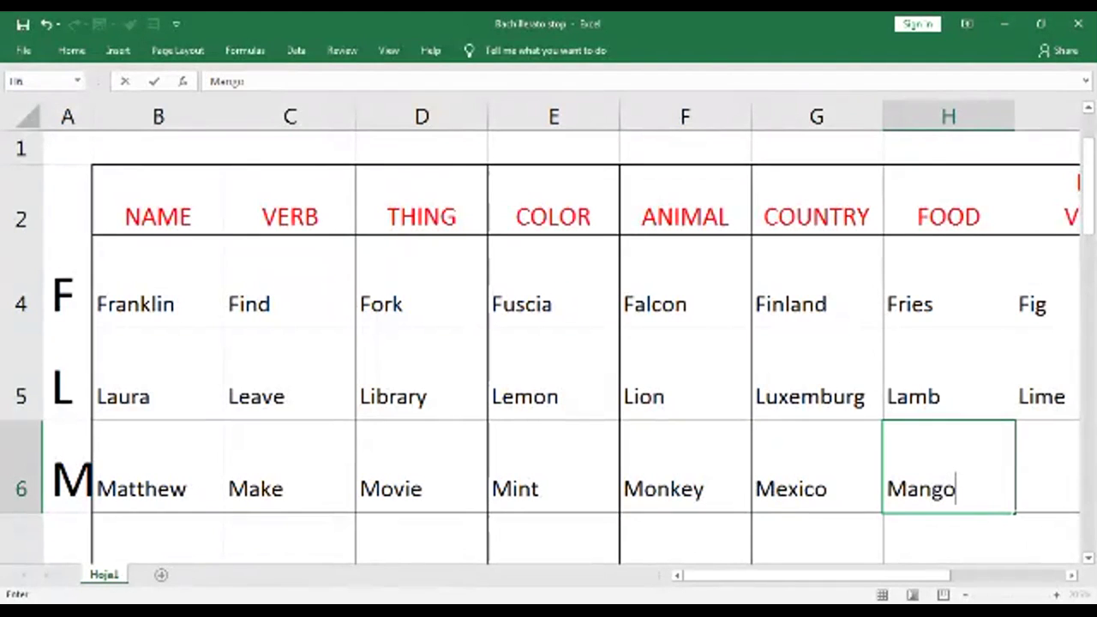
key(Tab)
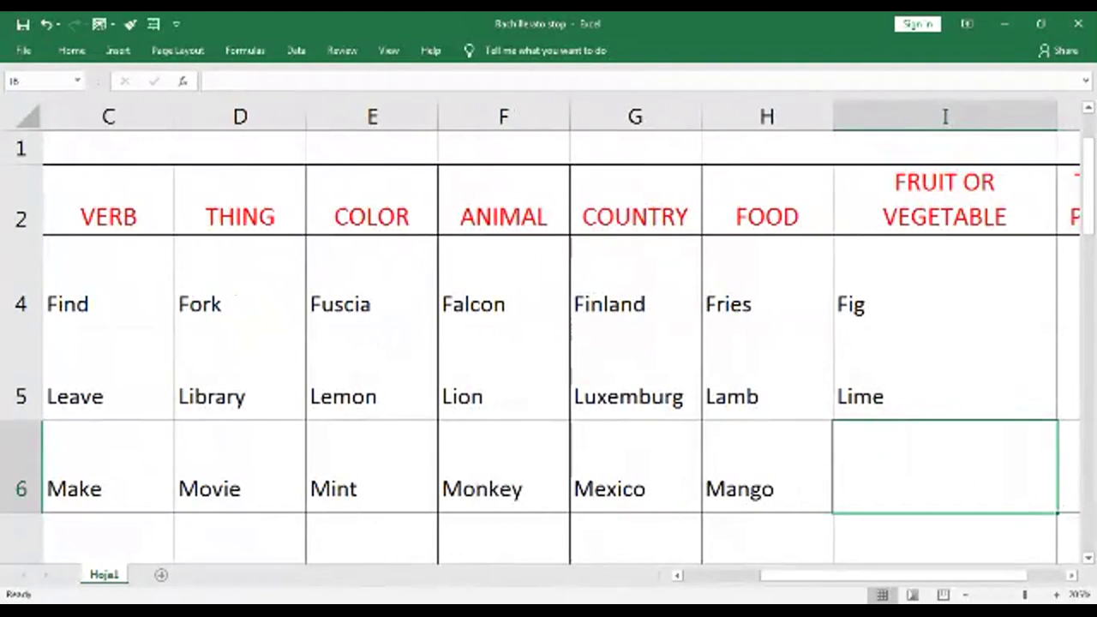
Enter Mango as the fruit or vegetable in row M
click(766, 467)
click(945, 466)
text(Mango)
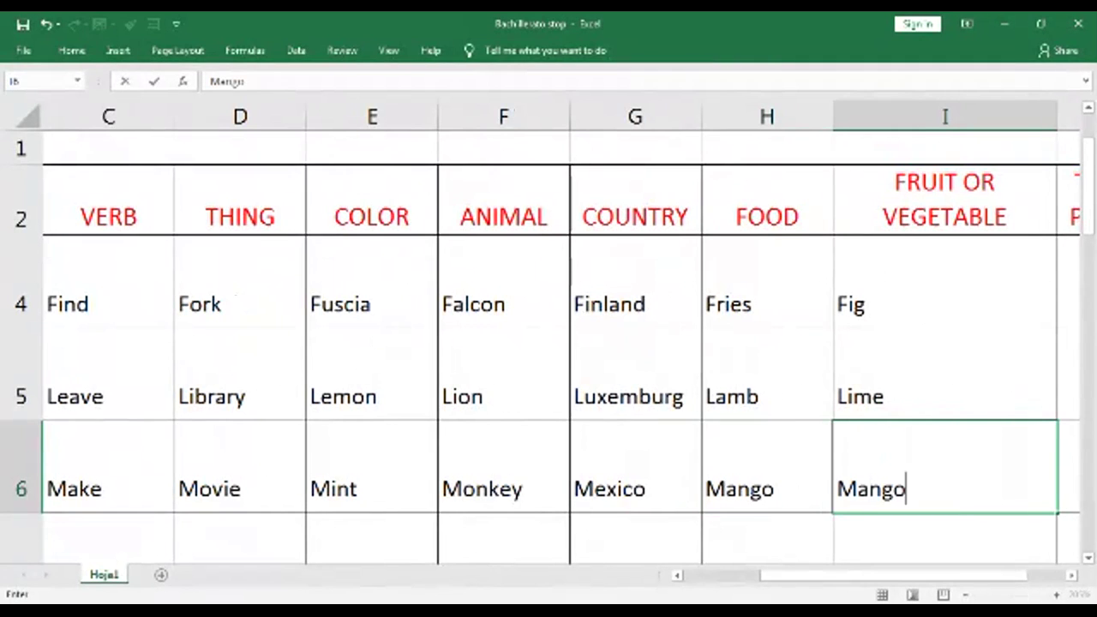
Clear the food entry in row M and set it to Meet
click(767, 467)
key(Delete)
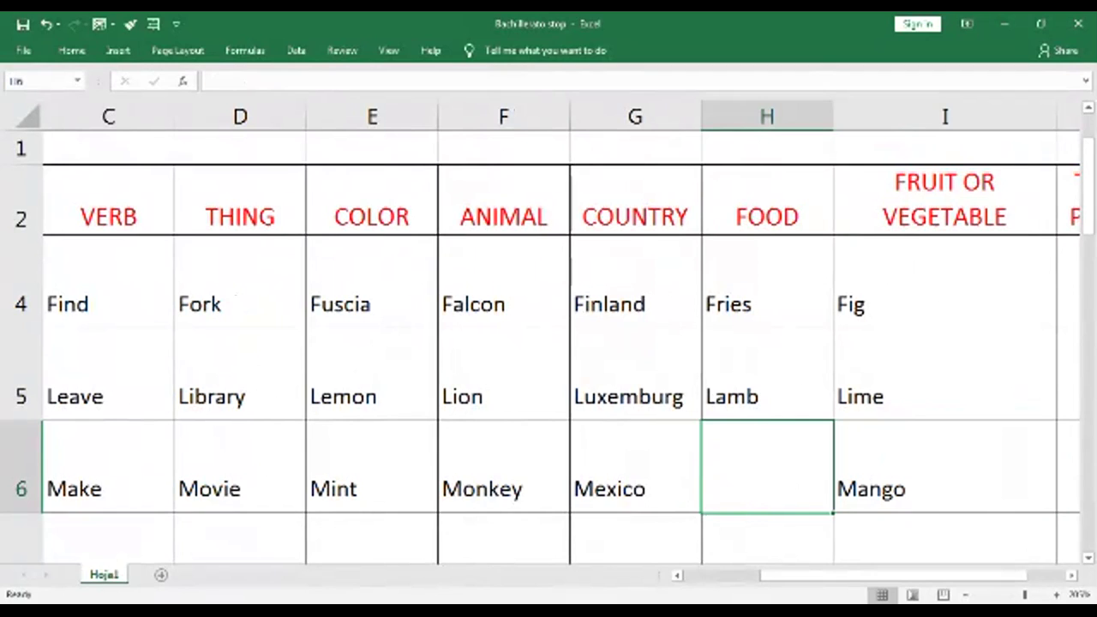
text(Meet)
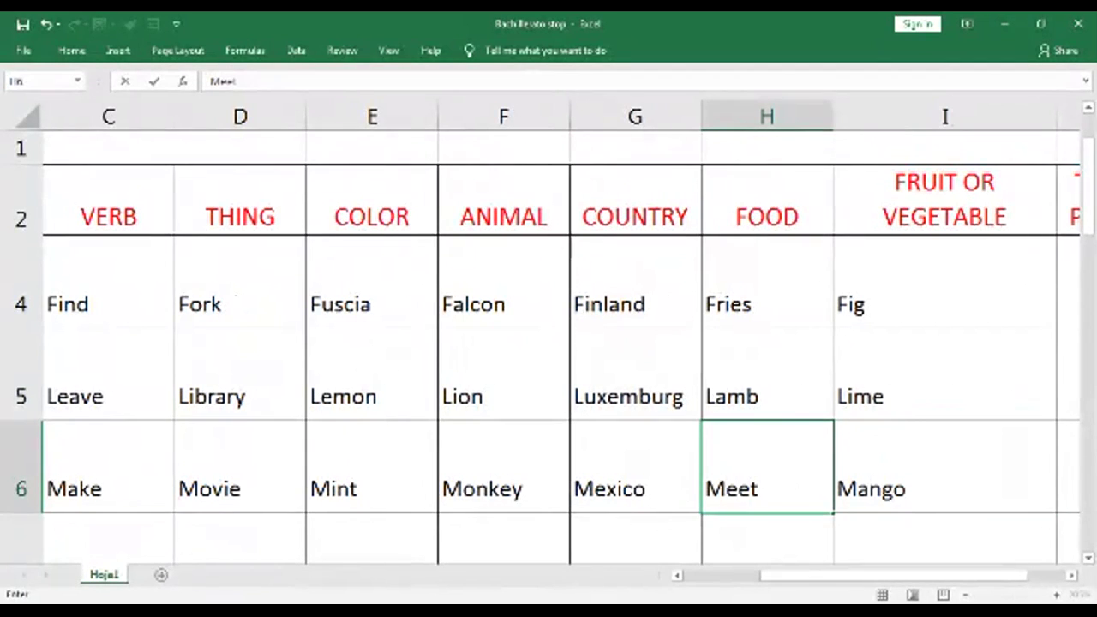
key(Return)
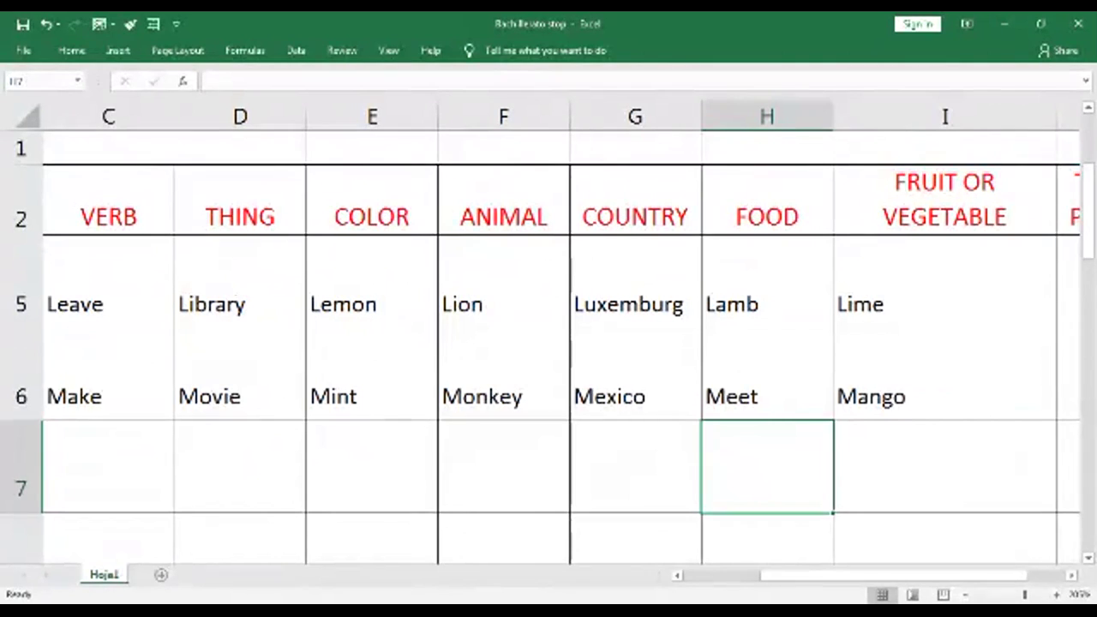
Enter B as the next round letter in column A, below M
click(766, 374)
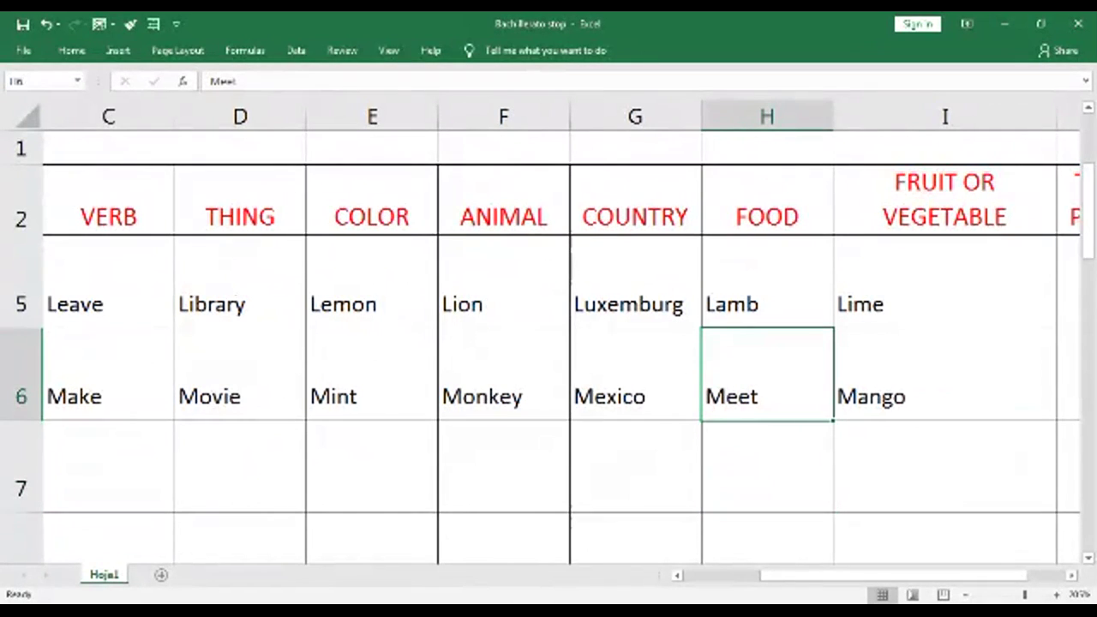
key(Down)
key(Left)
key(Left)
key(Left)
key(Left)
key(Left)
key(Left)
key(Left)
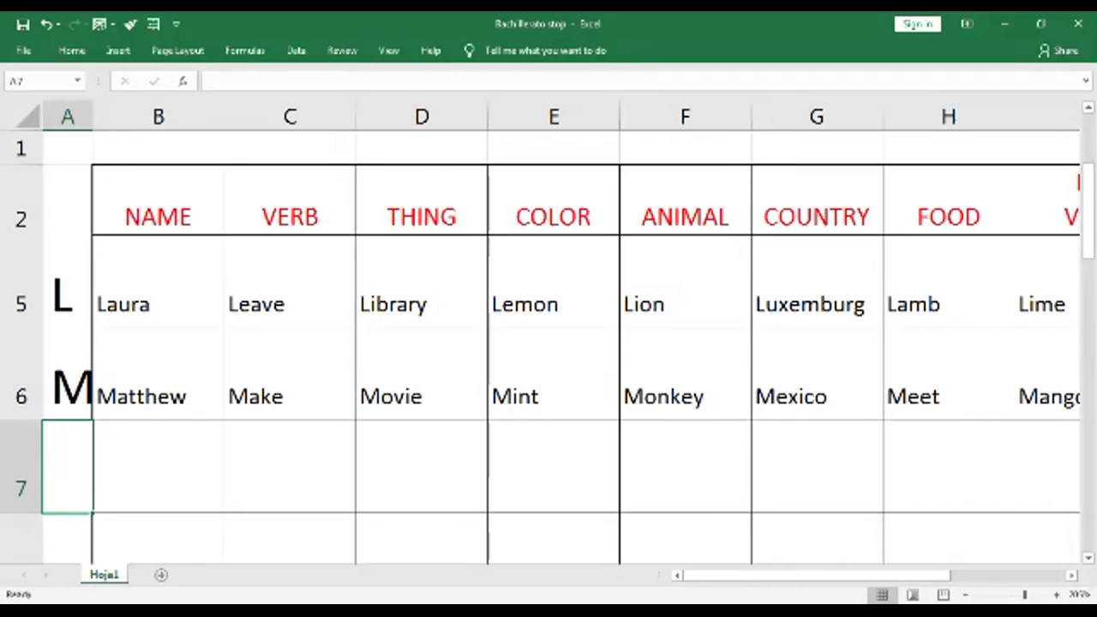
text(B)
key(Tab)
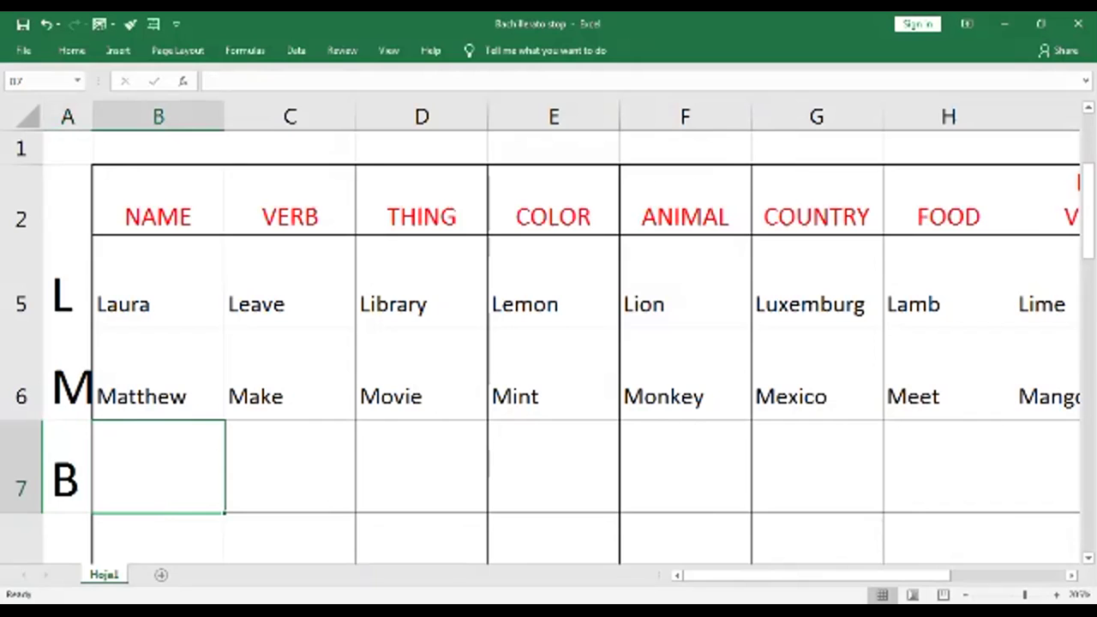
Enter a first name beginning with B in row B's name column and Brake as its verb
text(Br)
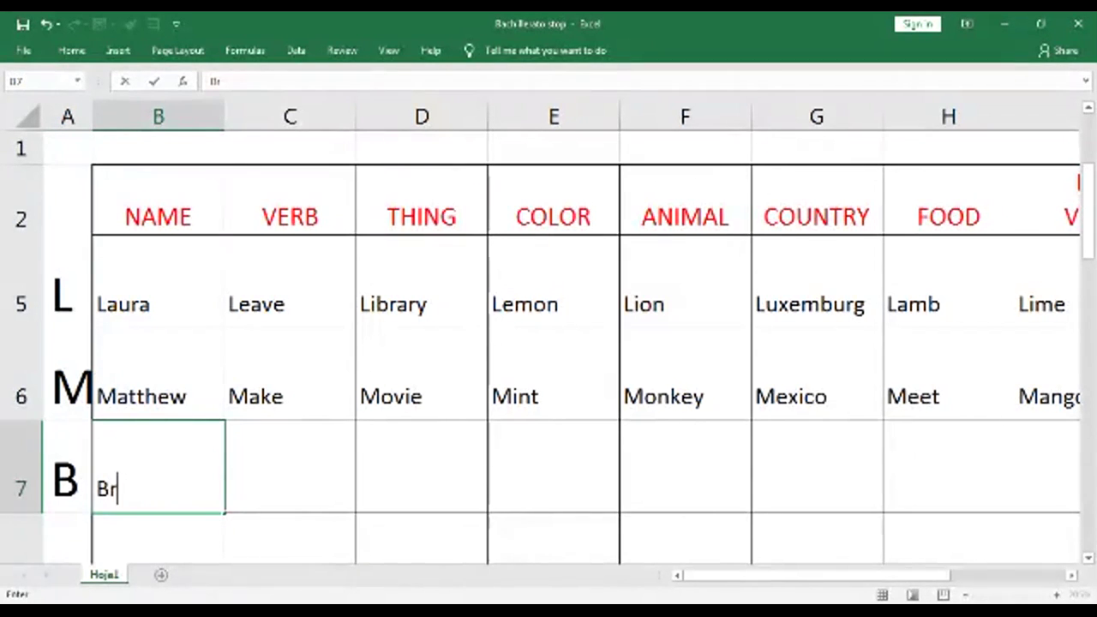
text(yan)
key(Tab)
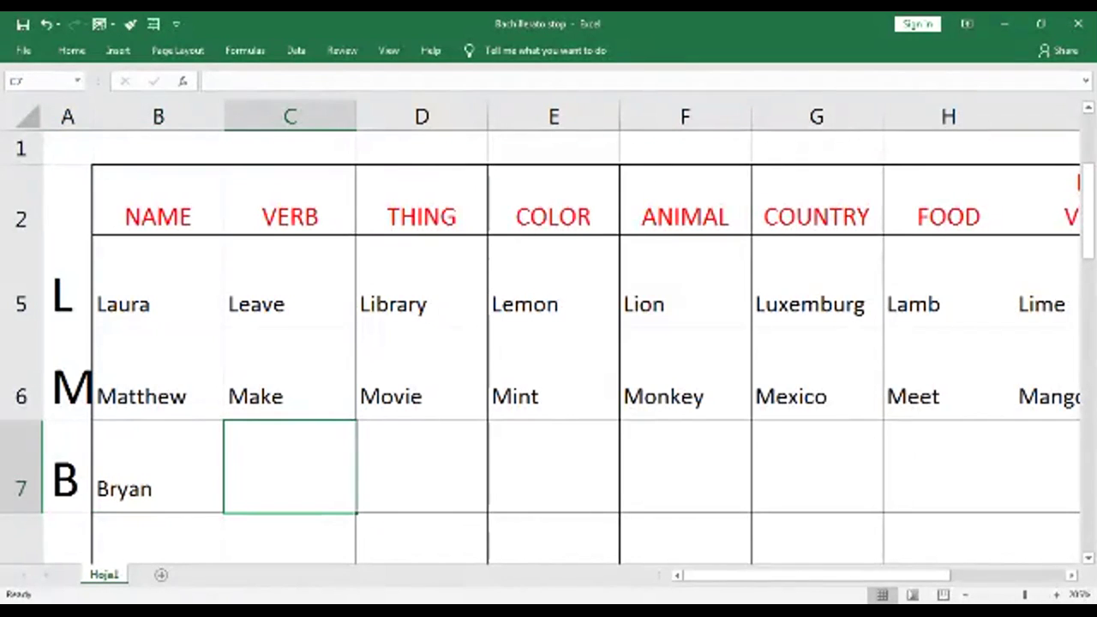
text(Brake)
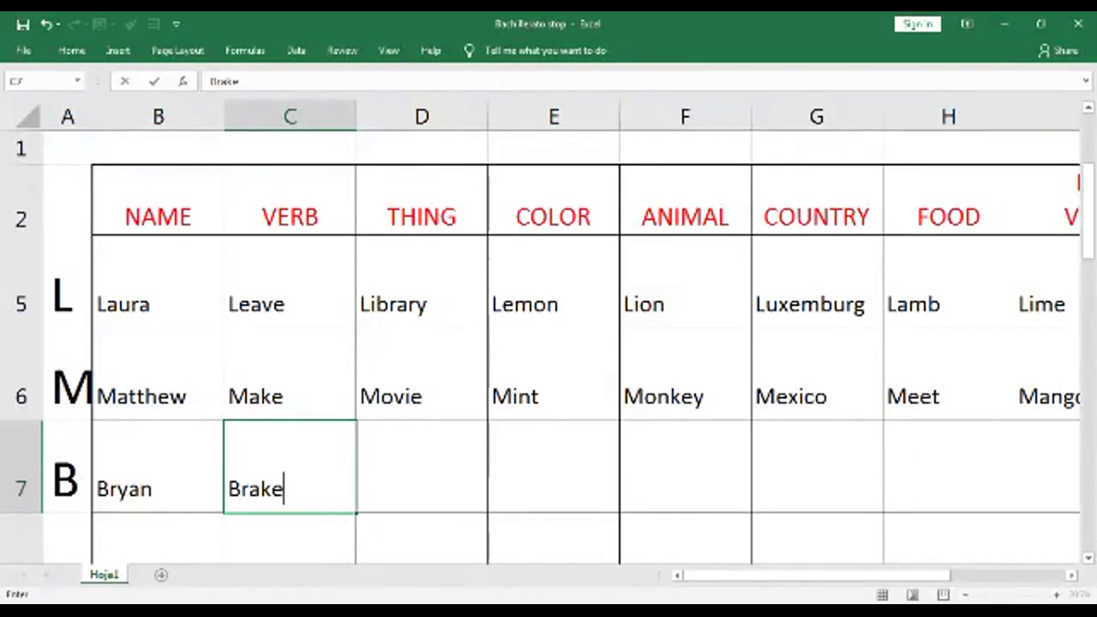
key(Tab)
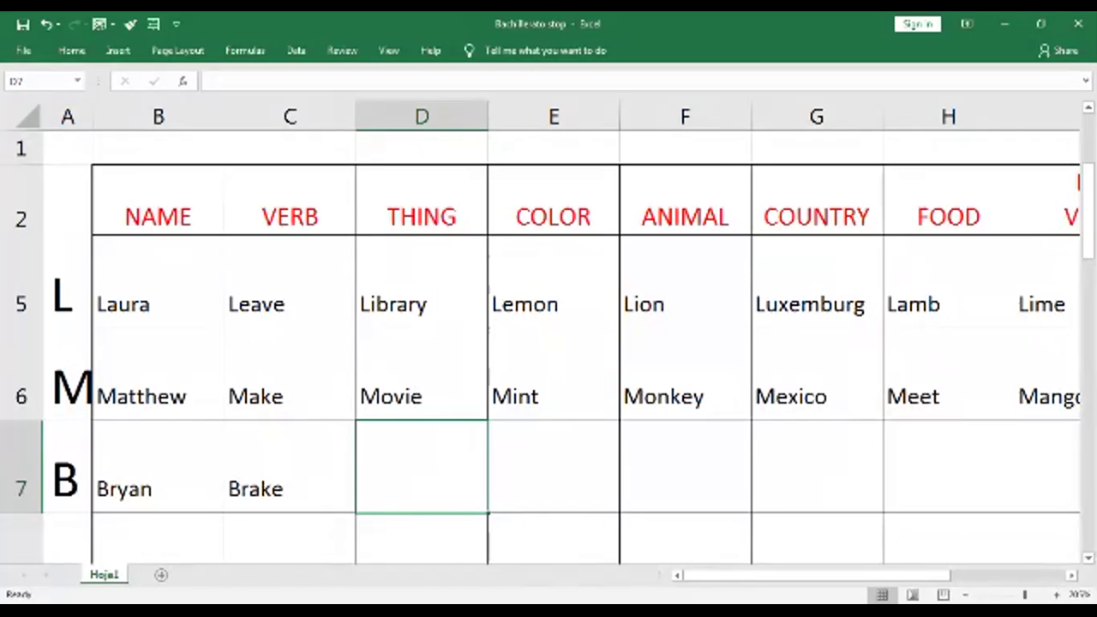
Enter Boss as the thing and Blue as the color in row B
text(Bl)
key(Escape)
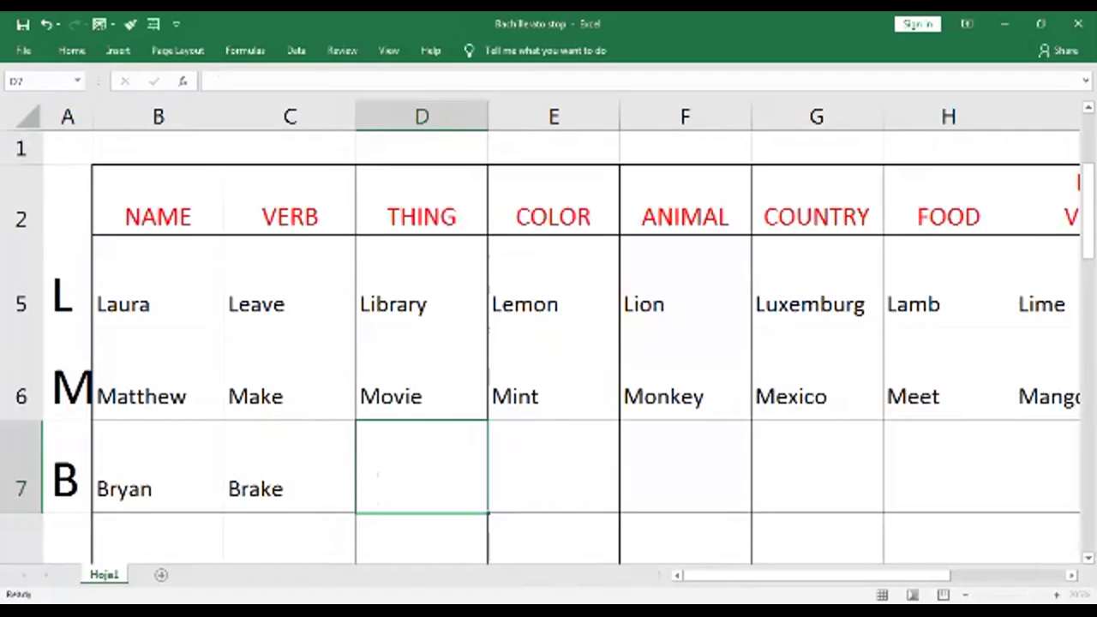
text(B)
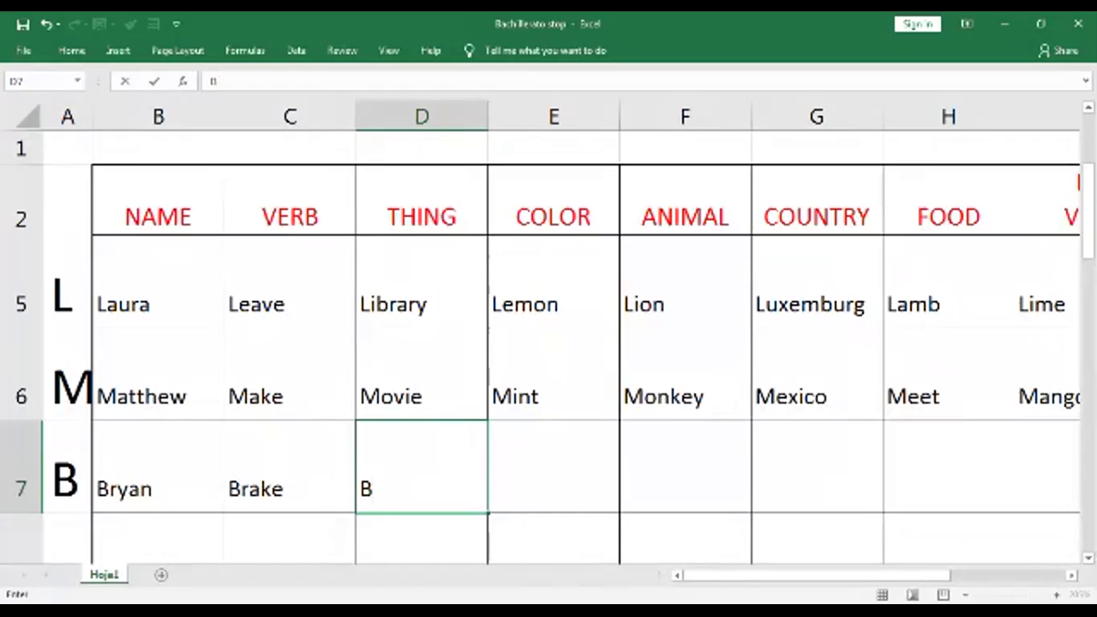
text(oss)
key(Tab)
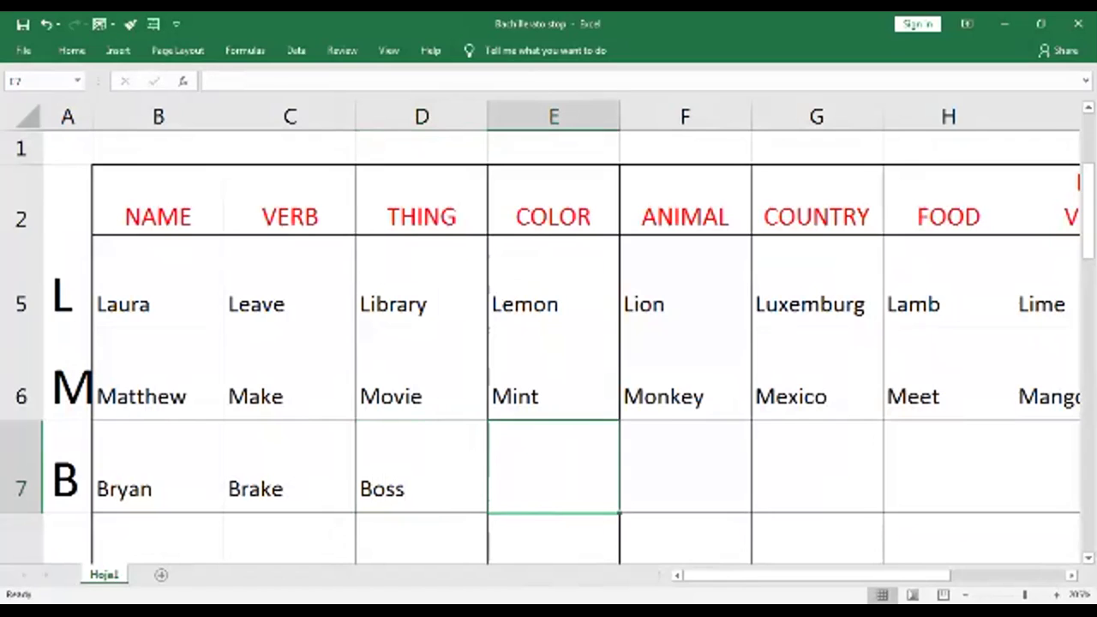
text(Blue)
key(Tab)
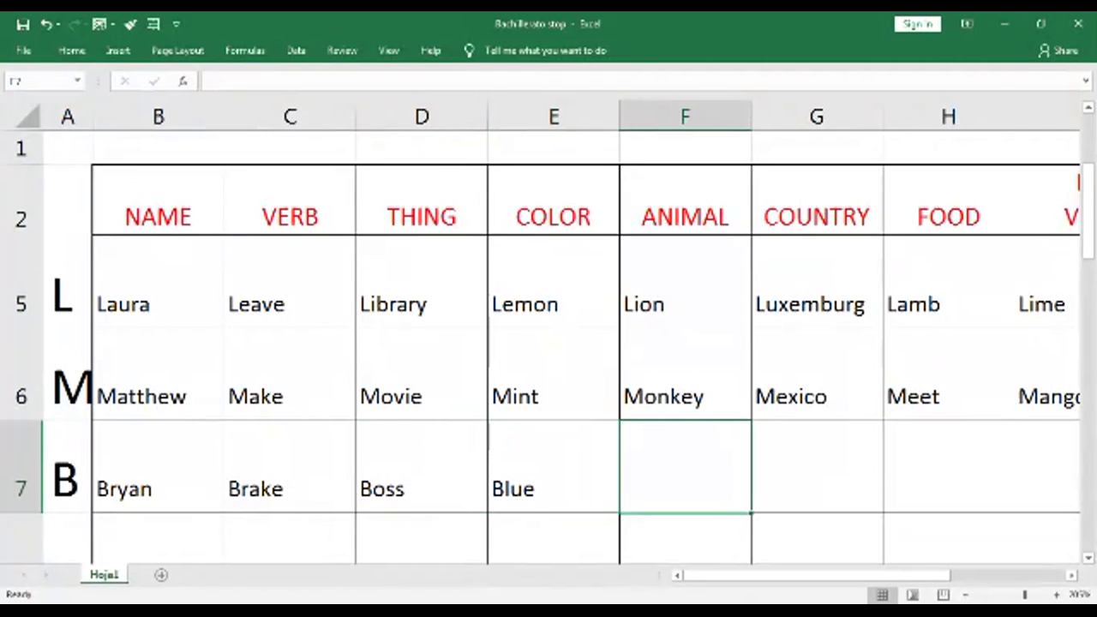
Enter Bee as the animal and Burundy as the country in row B
text(Bee)
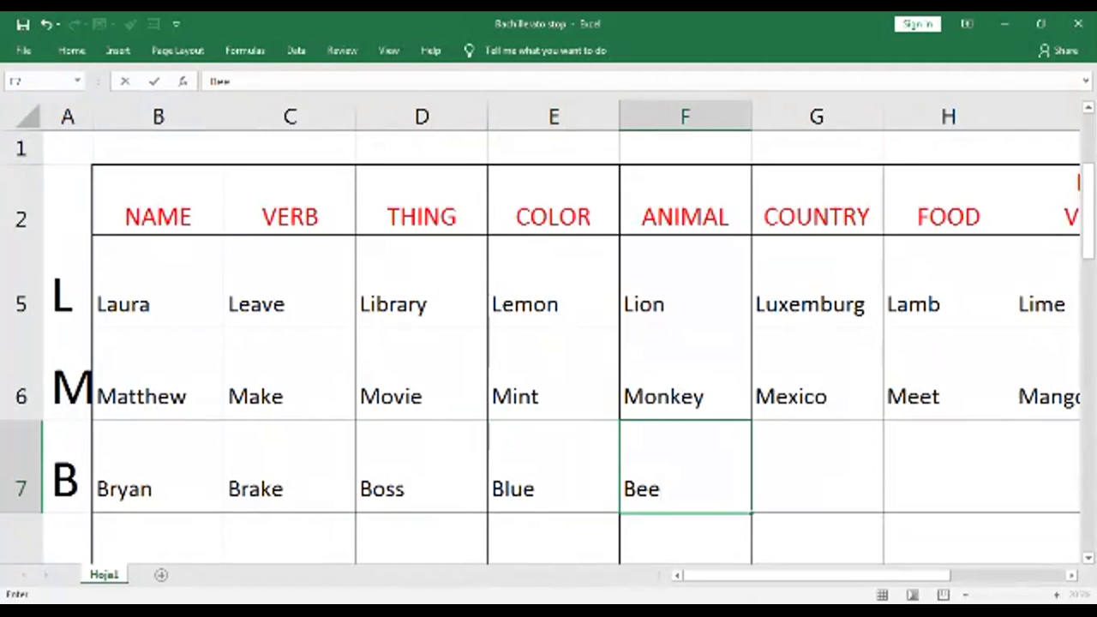
key(Tab)
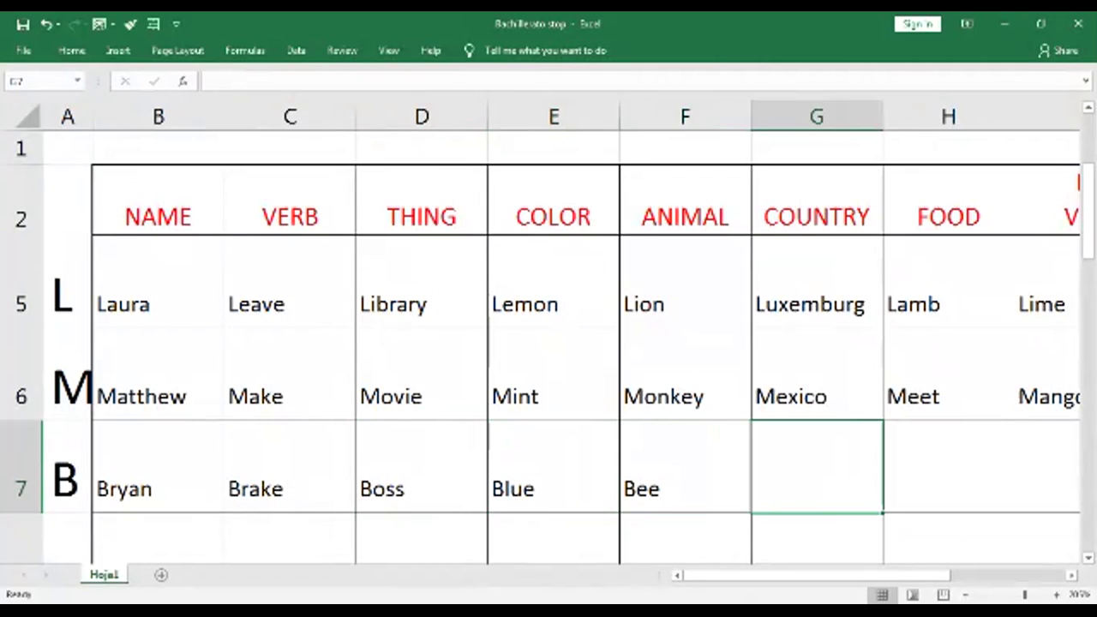
text(B)
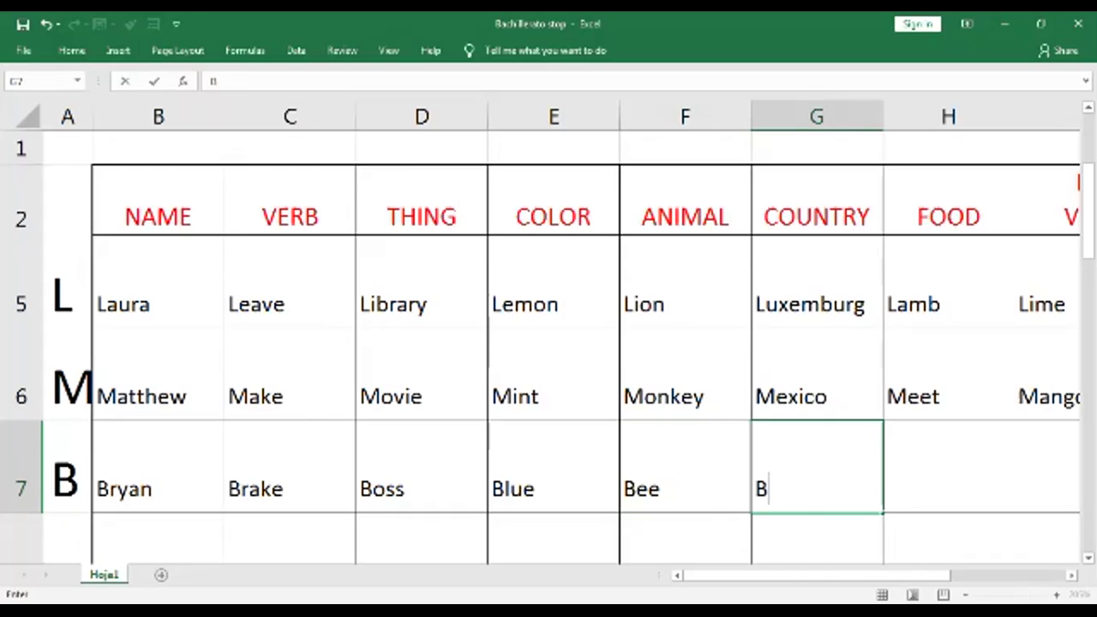
text(urundi)
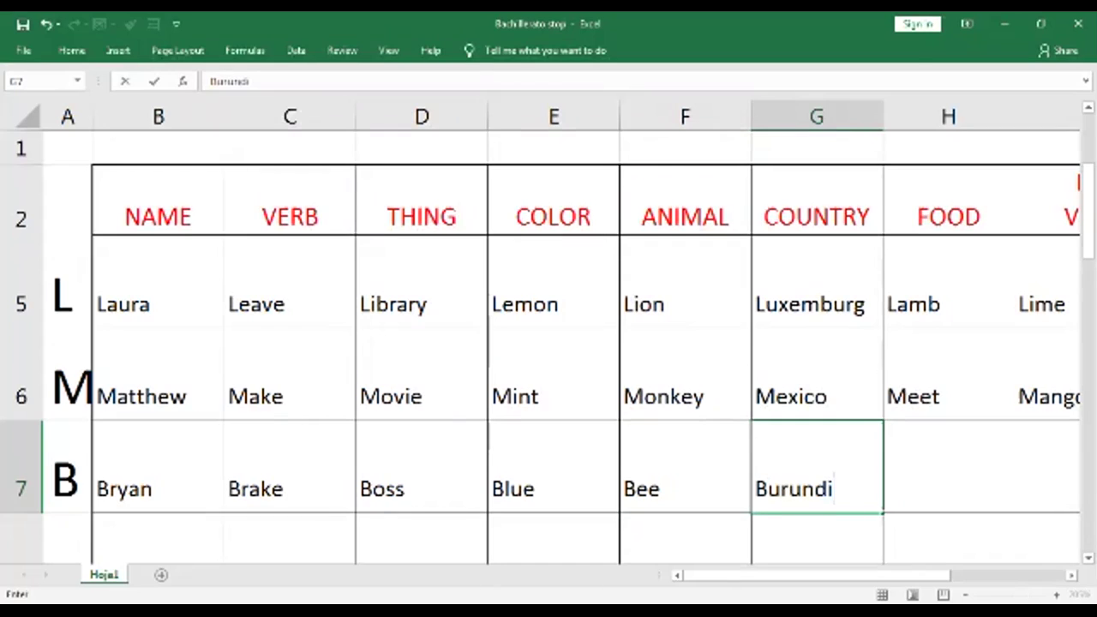
key(BackSpace)
text(y)
key(Tab)
click(817, 467)
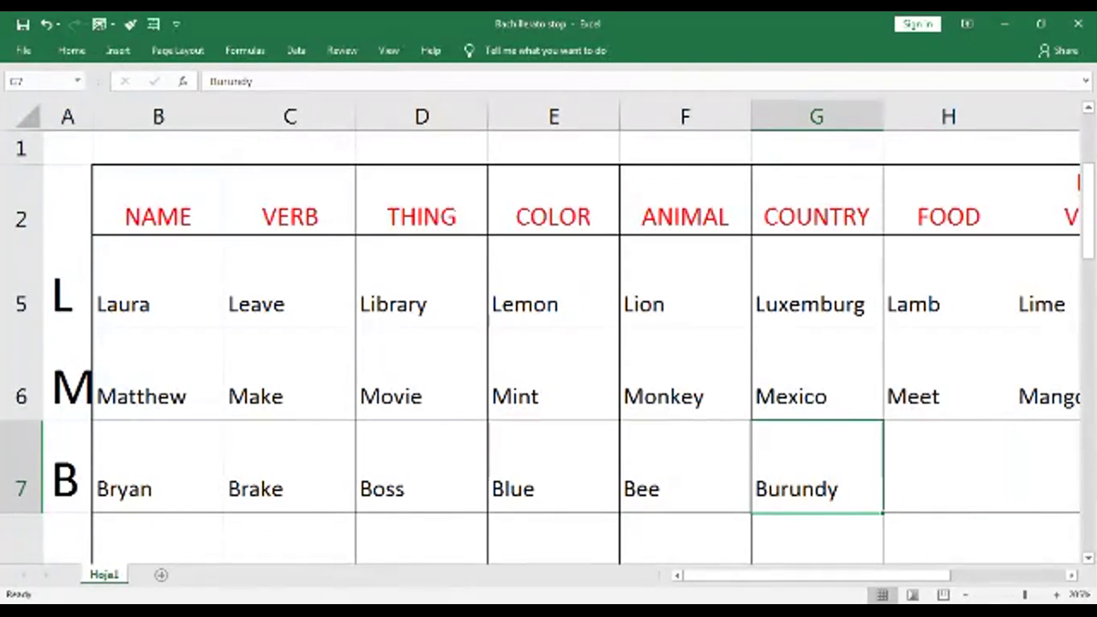
Enter Beans as the food and Bit as the fruit or vegetable in row B
click(949, 466)
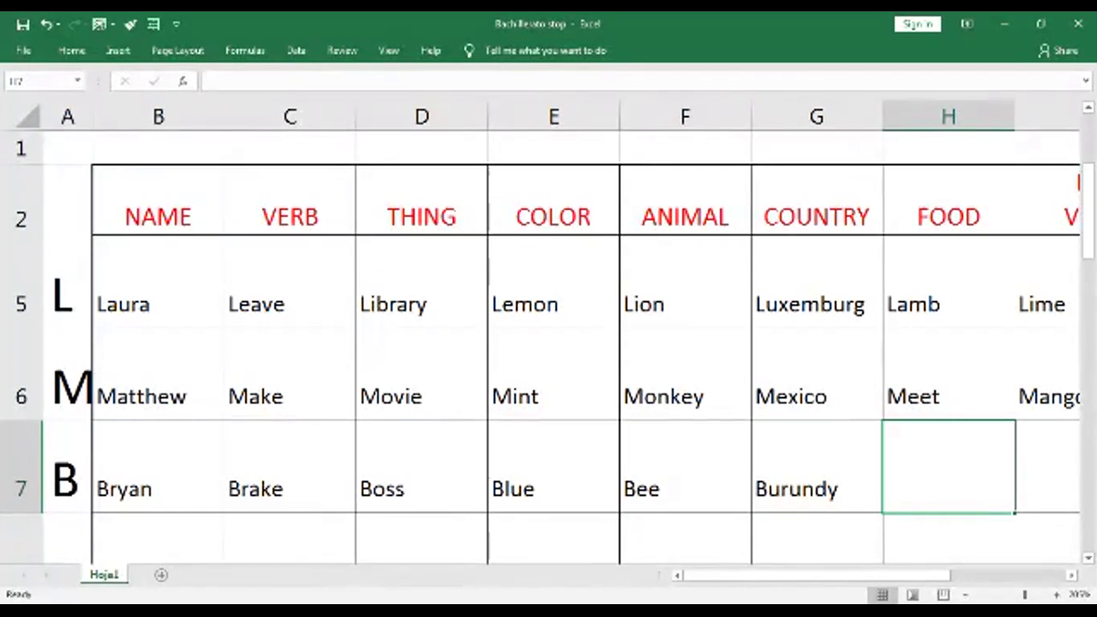
text(Beans)
key(Tab)
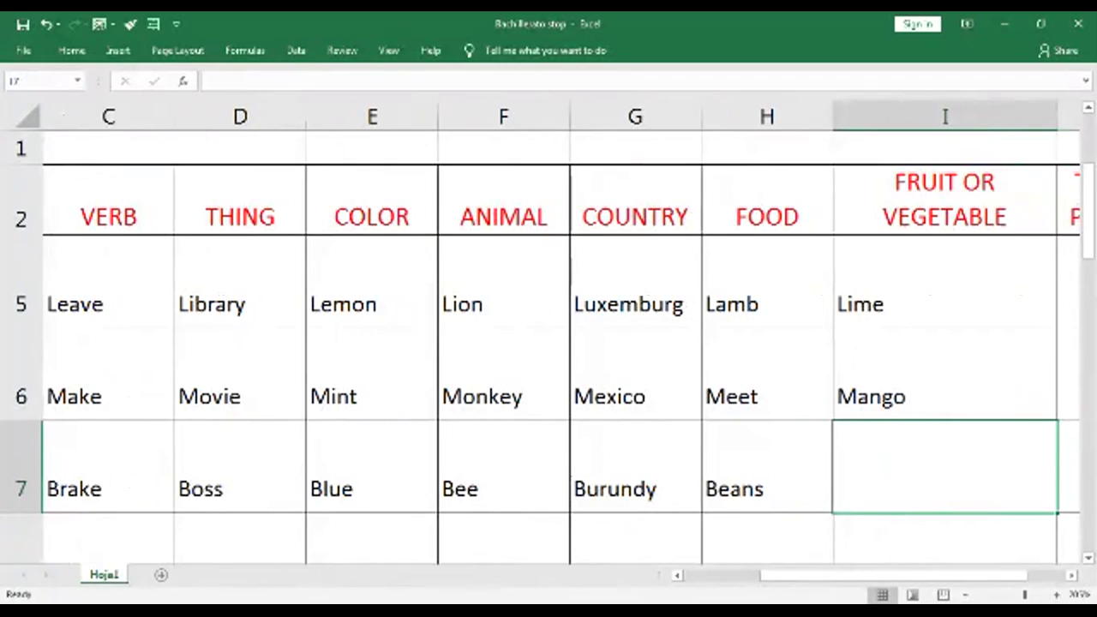
text(B)
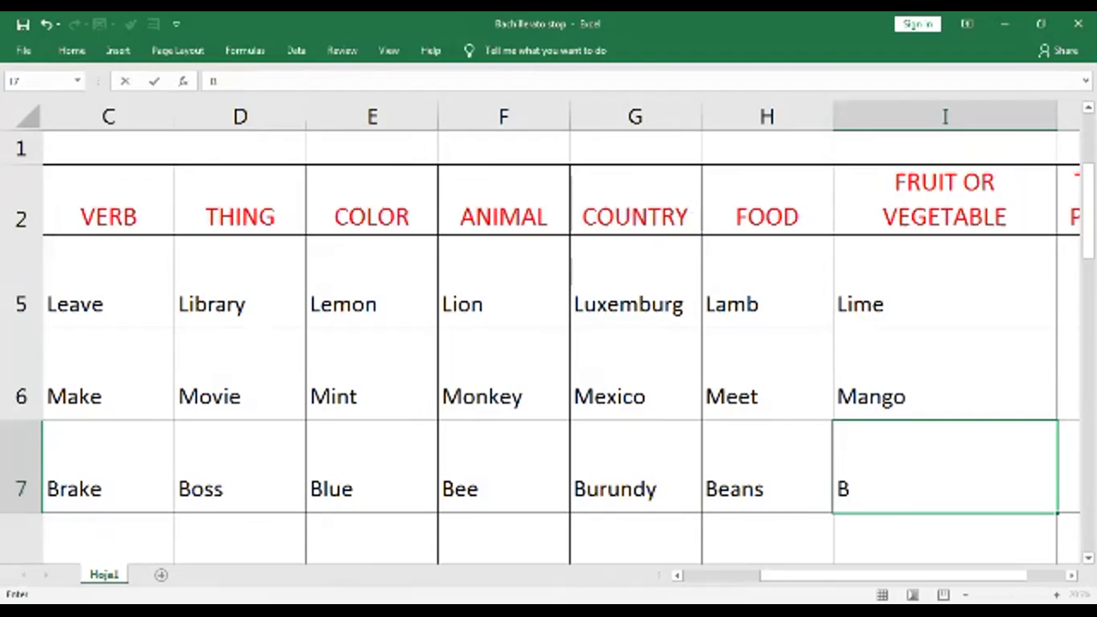
text(it)
key(Tab)
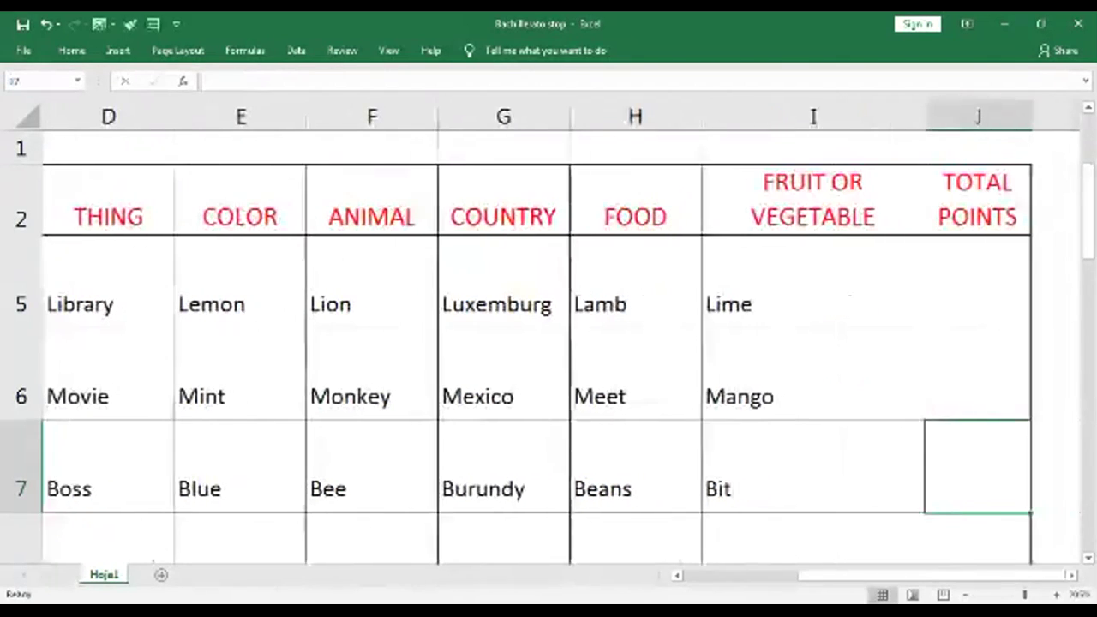
Replace the fruit or vegetable entry in row B with Beet
scroll(549, 343, down, 1)
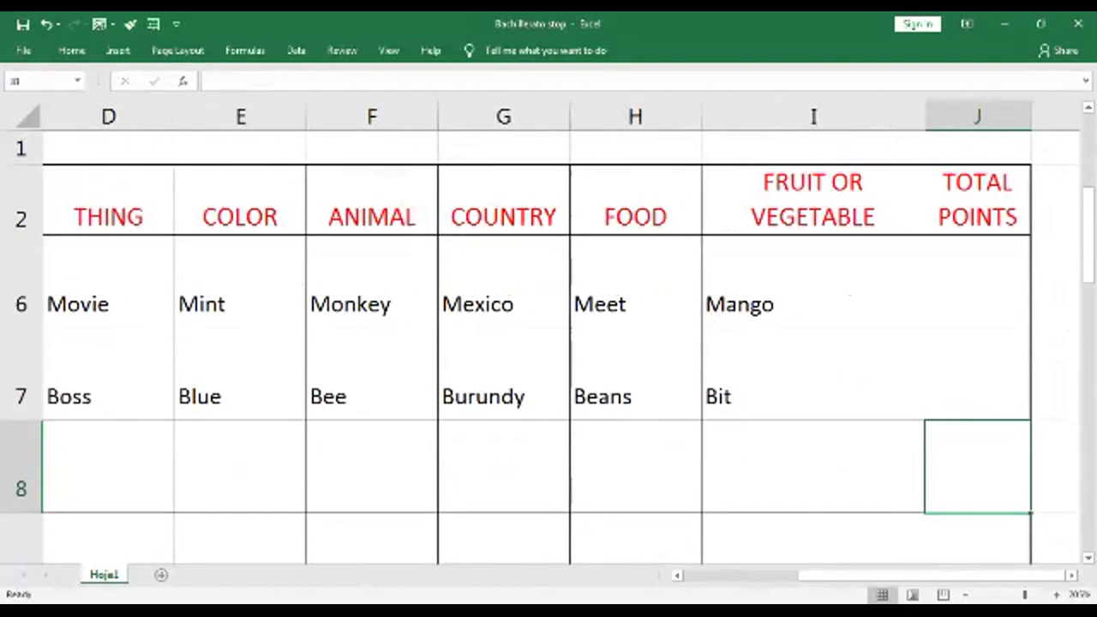
click(813, 375)
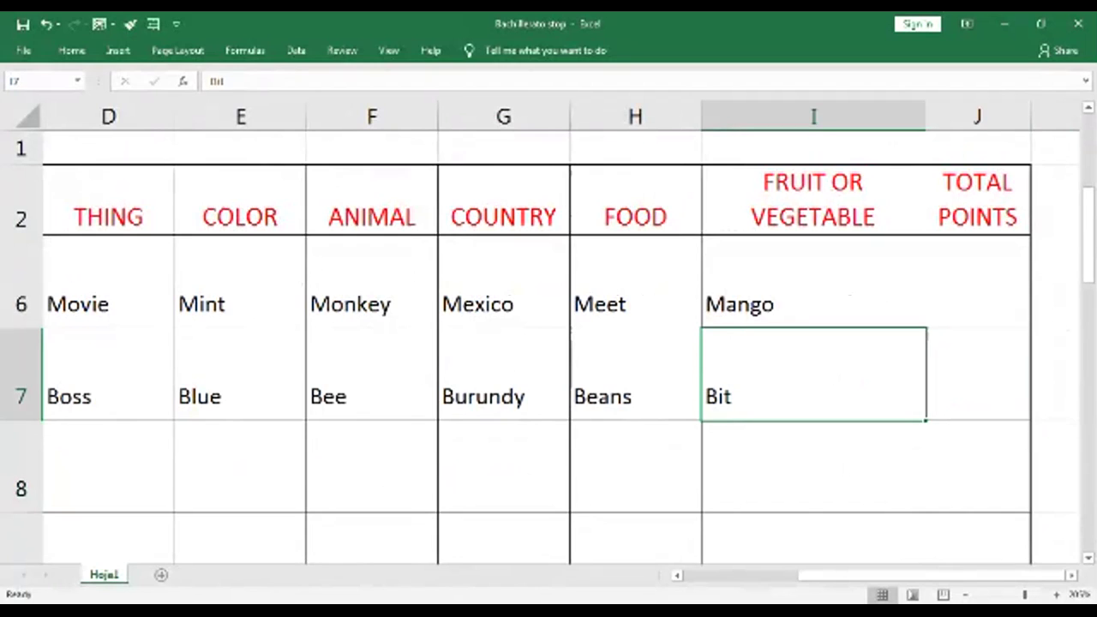
text(Beat)
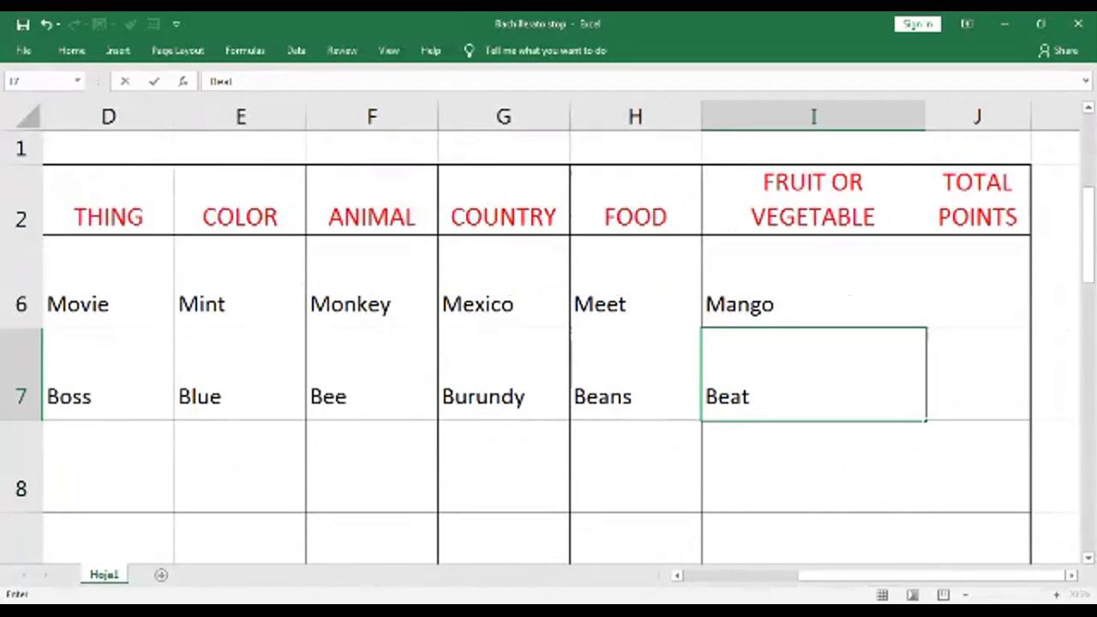
key(BackSpace)
key(BackSpace)
key(BackSpace)
text(it)
key(shift+Home)
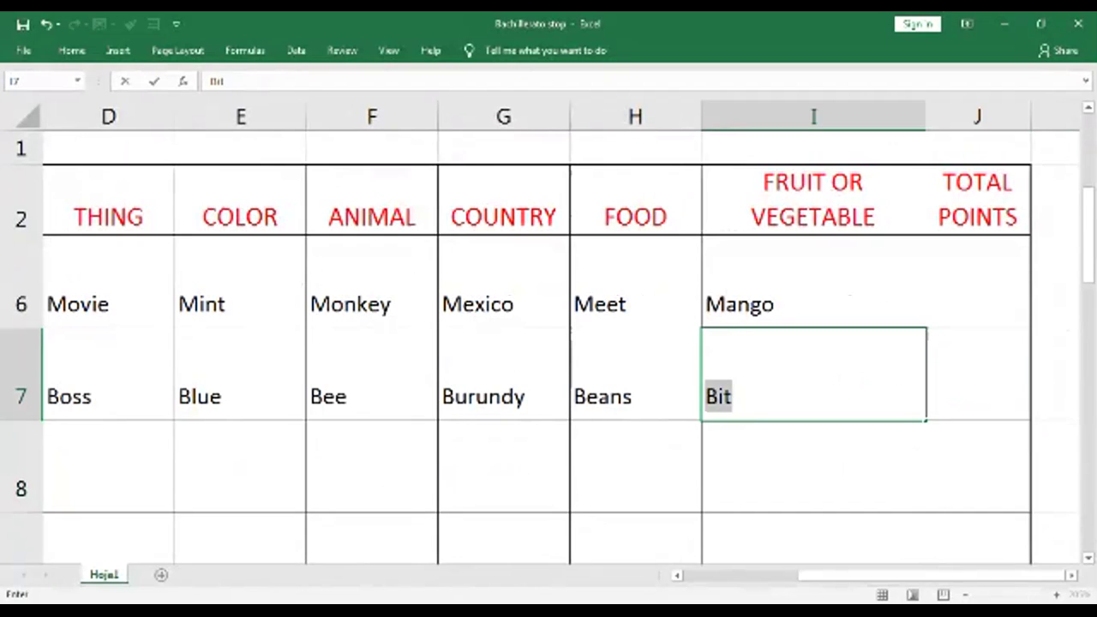
key(BackSpace)
text(Beat)
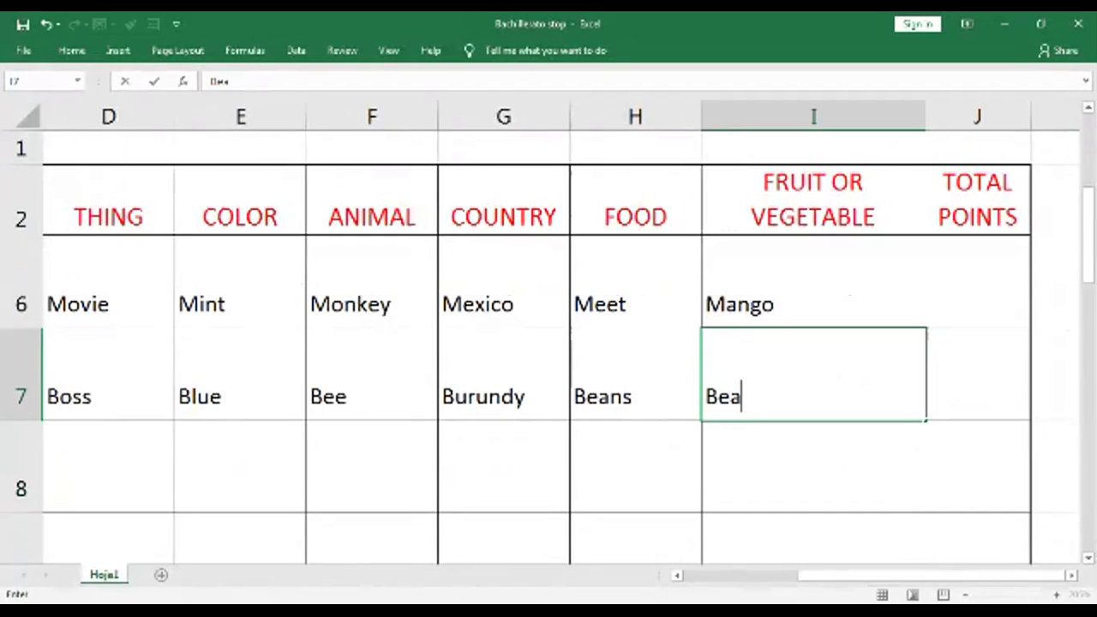
key(BackSpace)
key(BackSpace)
text(et)
key(Return)
click(813, 374)
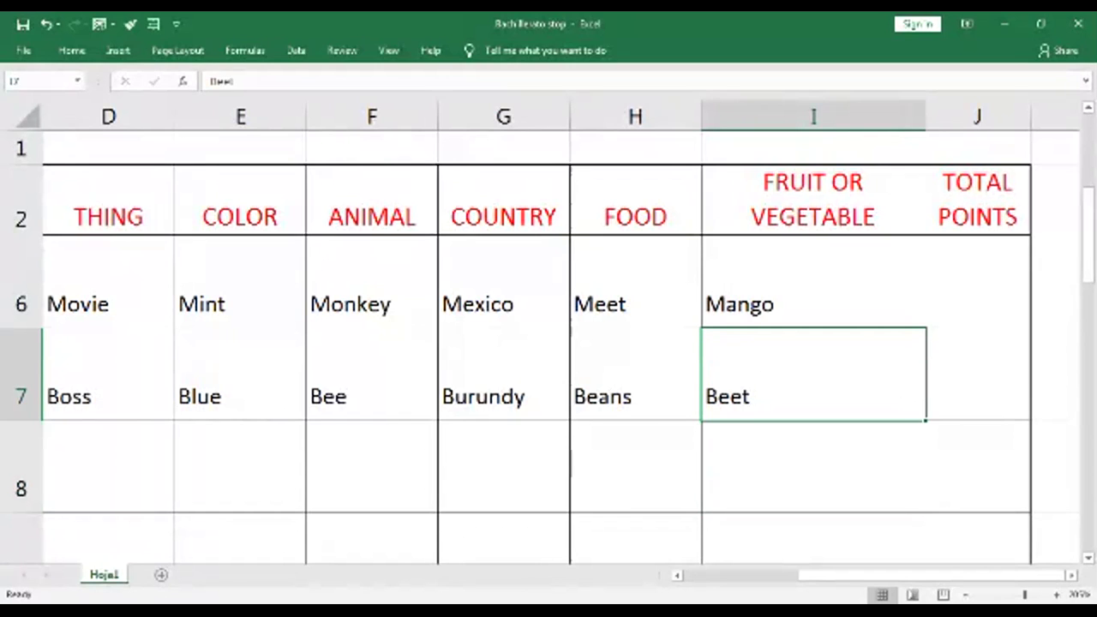
click(813, 466)
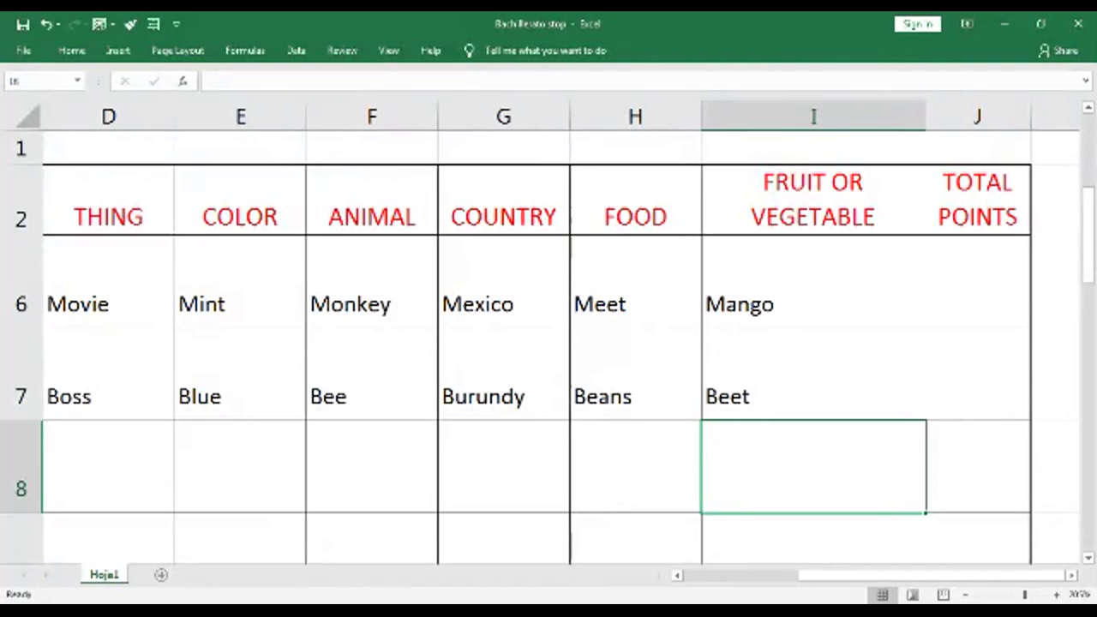
click(813, 283)
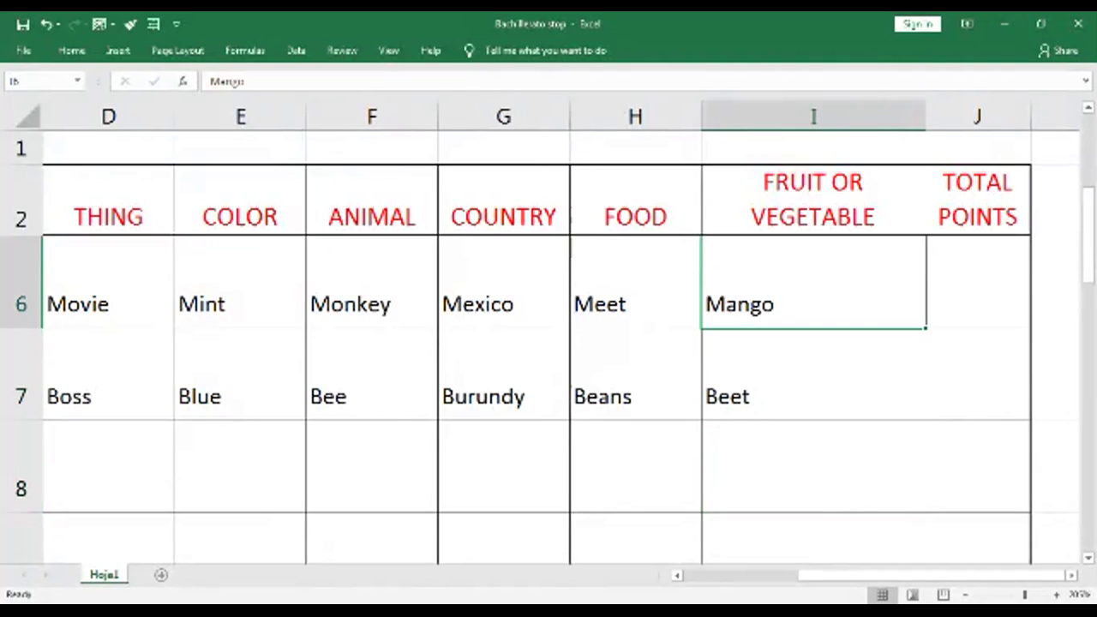
click(813, 466)
click(813, 374)
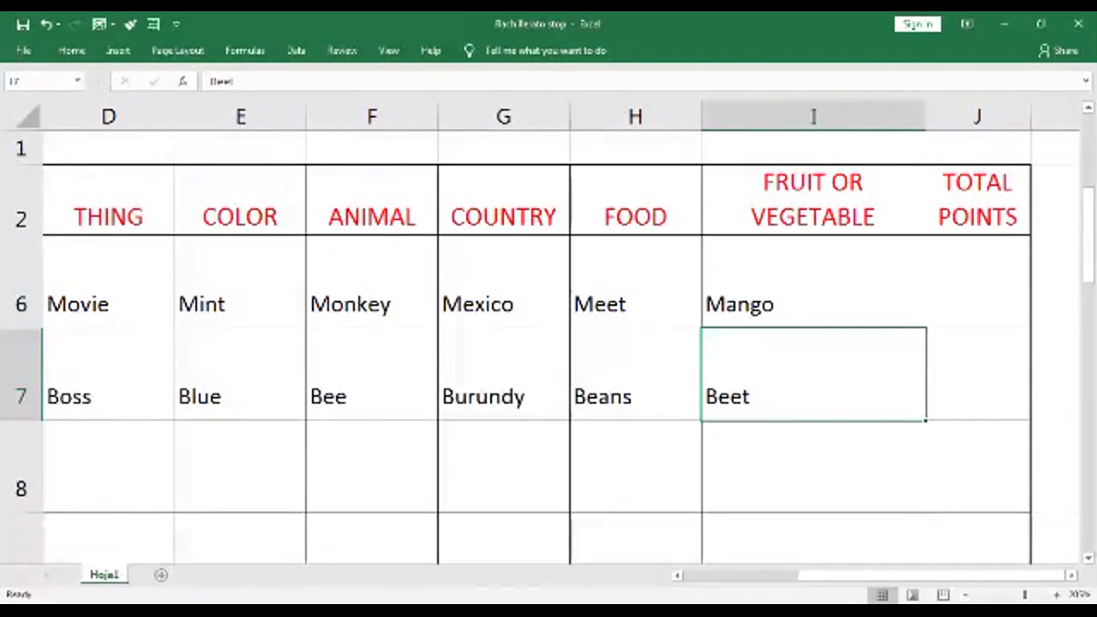
click(813, 467)
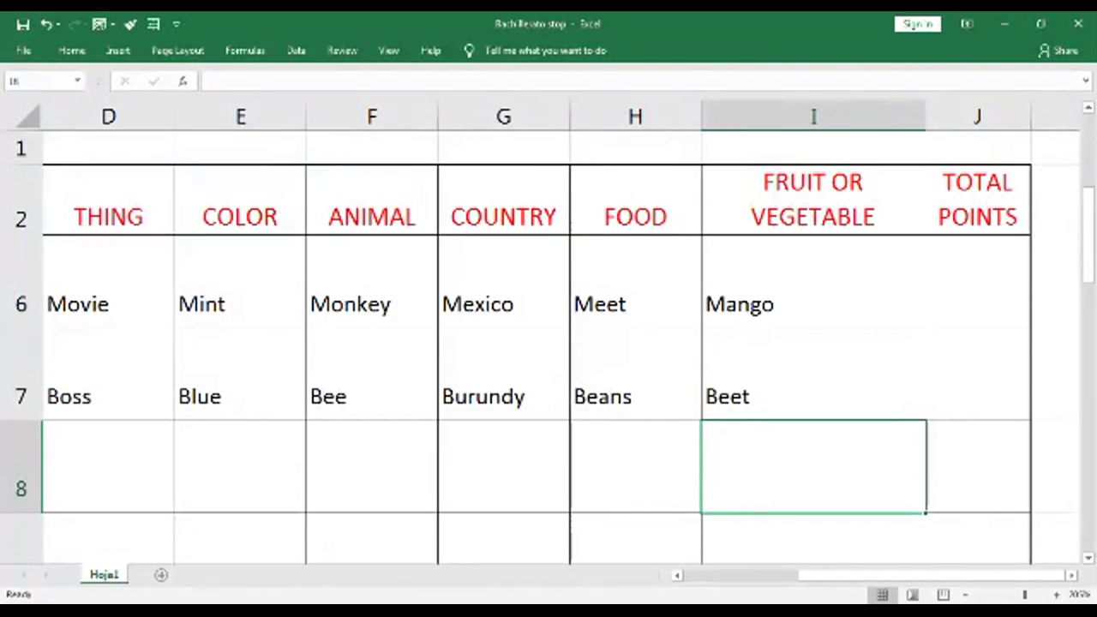
Look back over the filled rows of the word game table, across its categories and up to the earlier round letters
key(Left)
key(Left)
key(Left)
key(Left)
key(Left)
key(Left)
key(Left)
key(Left)
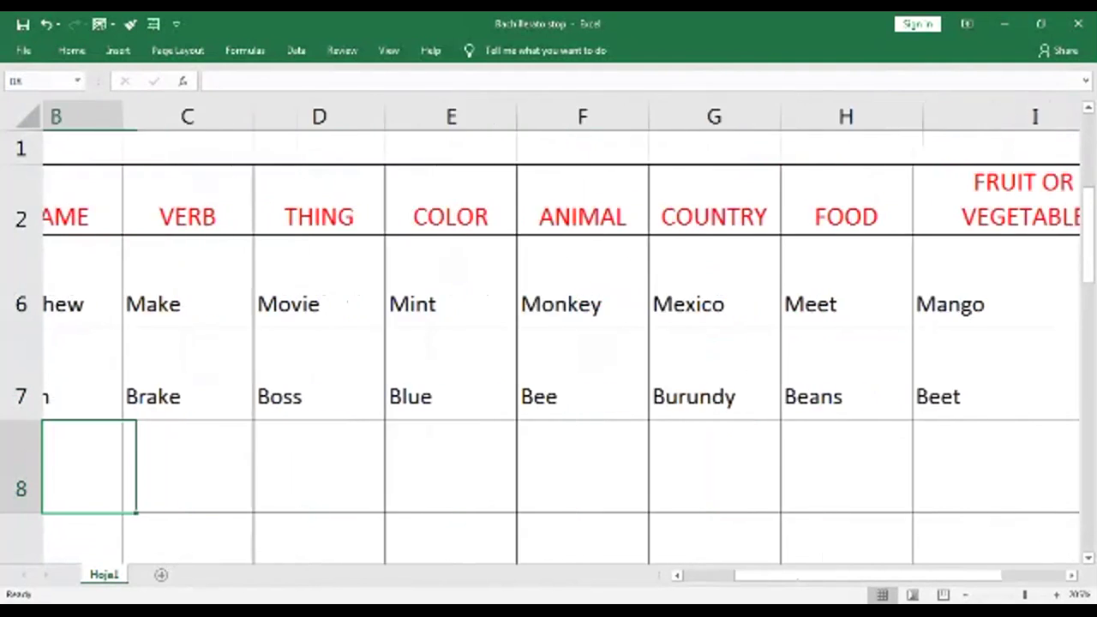
key(Right)
key(Right)
key(Up)
key(Up)
key(Up)
key(Up)
key(Up)
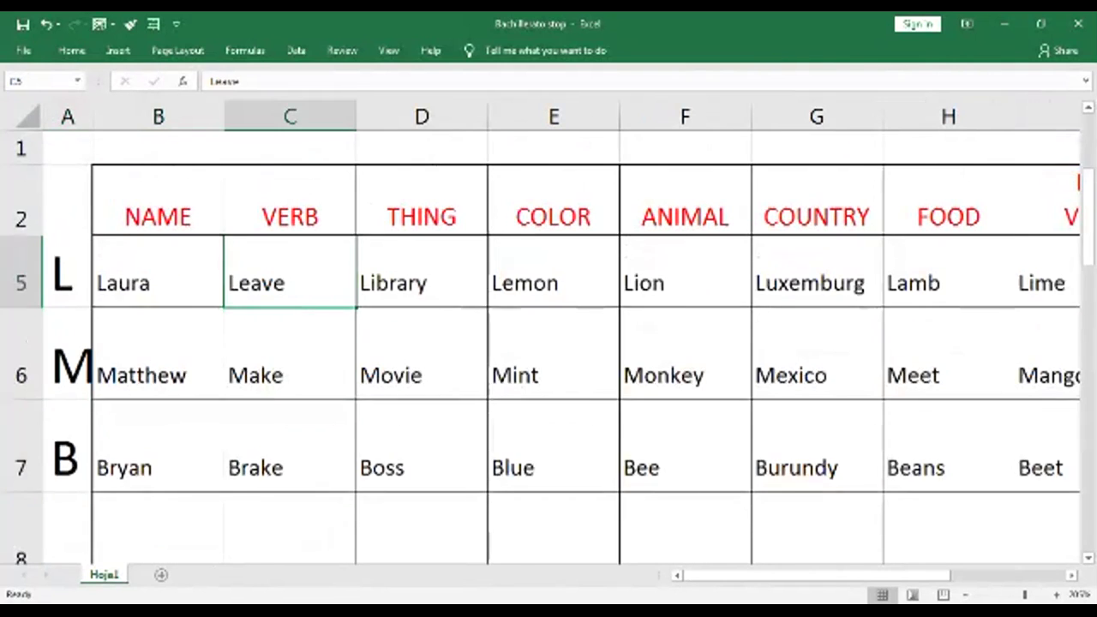
key(Down)
key(Down)
key(Down)
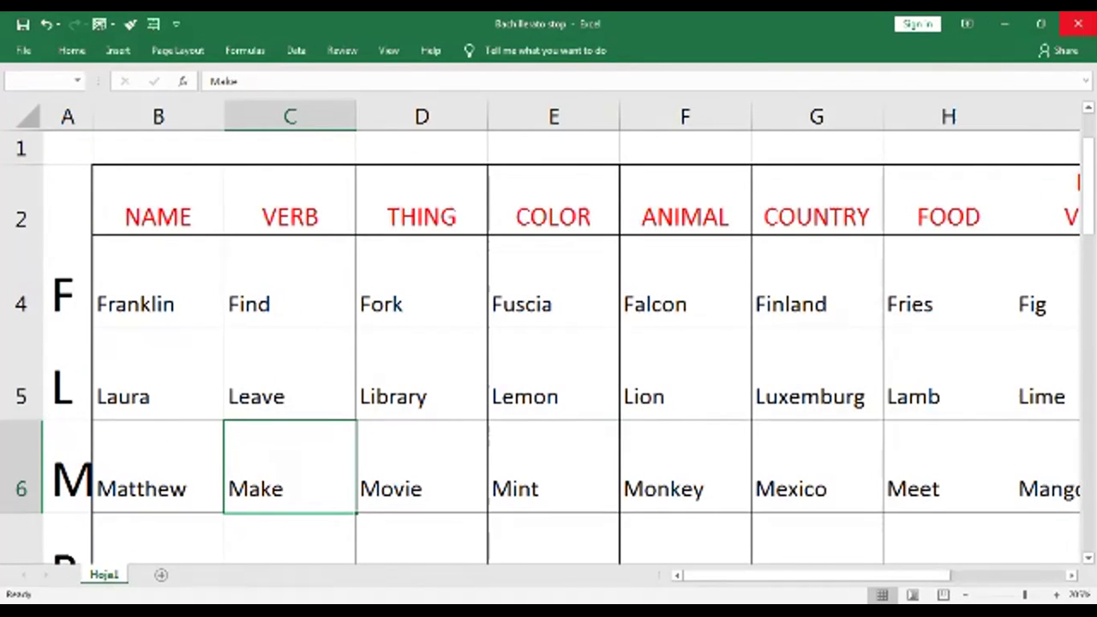
Close the word game workbook and present the Double Negatives slides in PowerPoint from the first slide, advancing past the title
click(1077, 24)
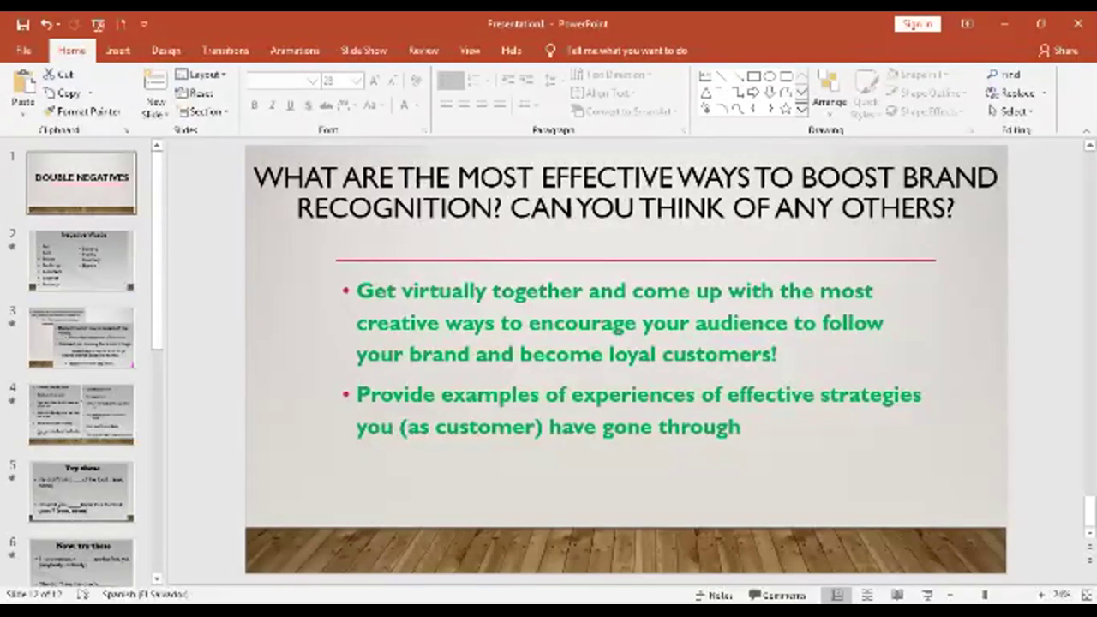
click(81, 182)
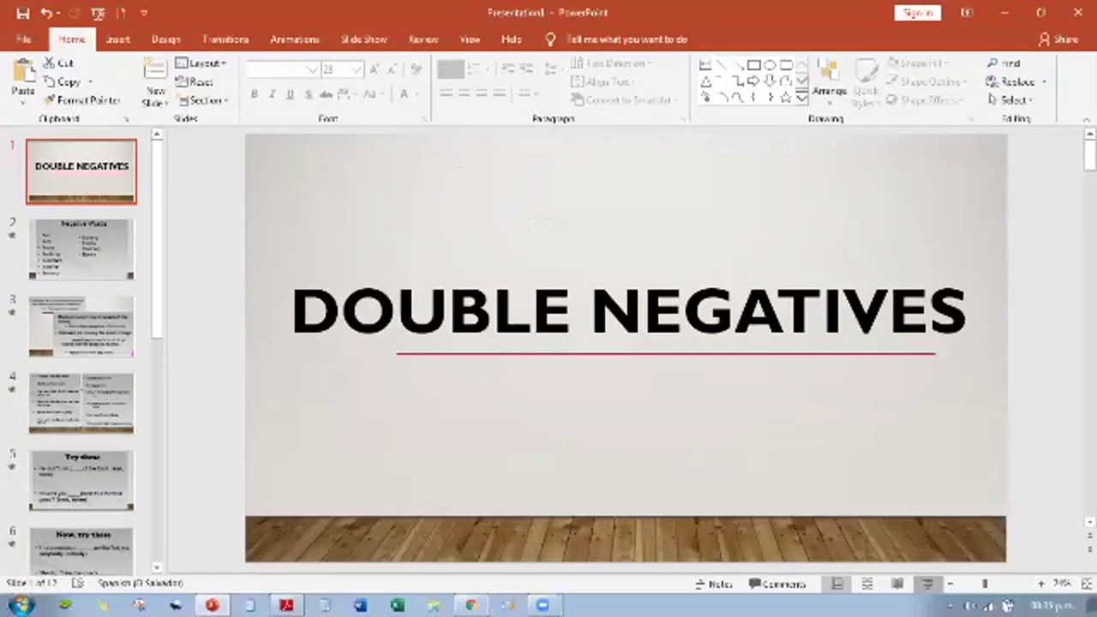
key(F5)
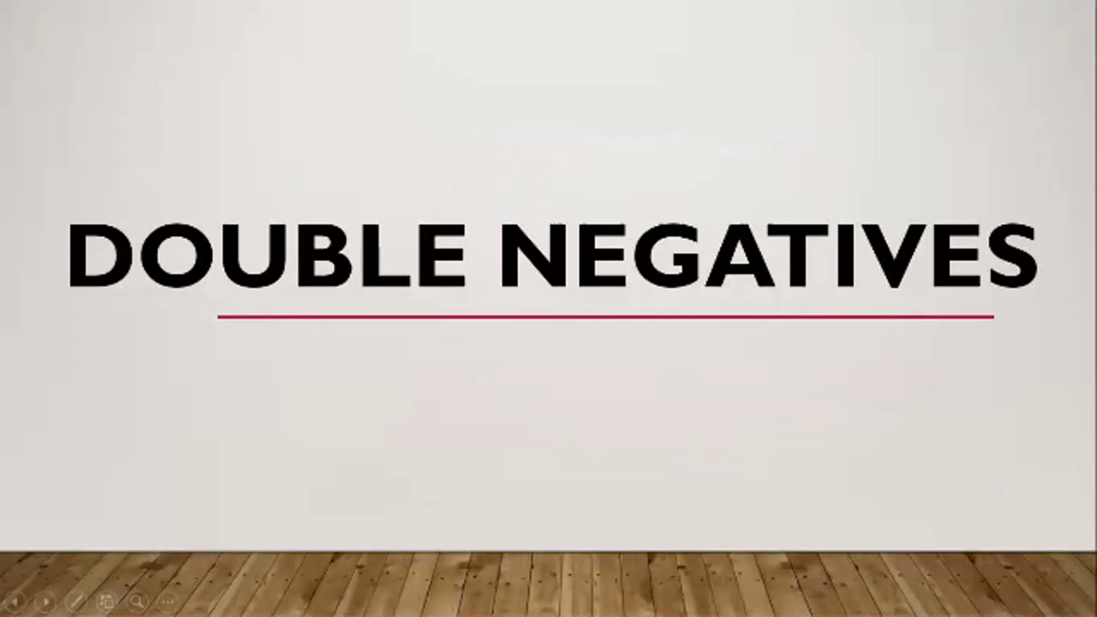
key(Right)
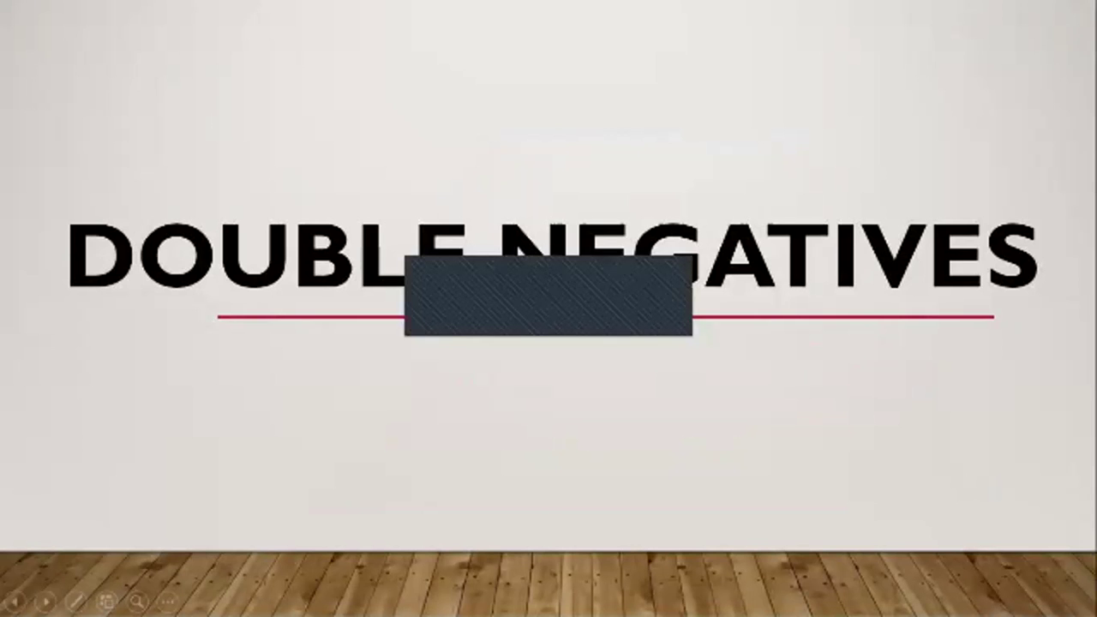